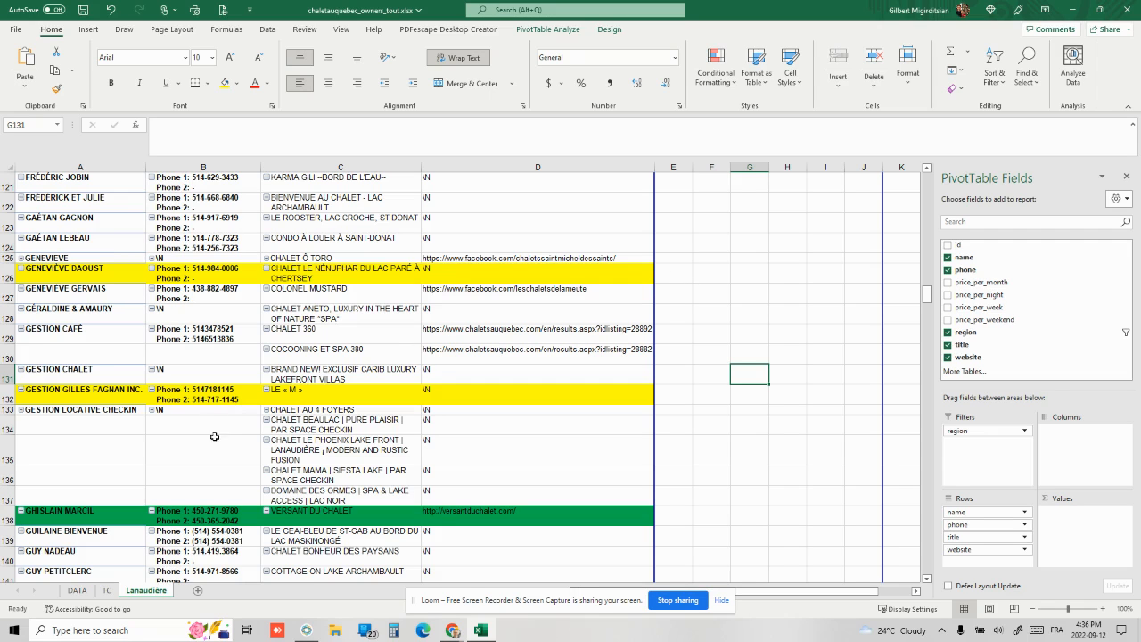
Create a new lead whose contact is the chalet owner's full name, taken from the spreadsheet
scroll(130, 319, up, 1)
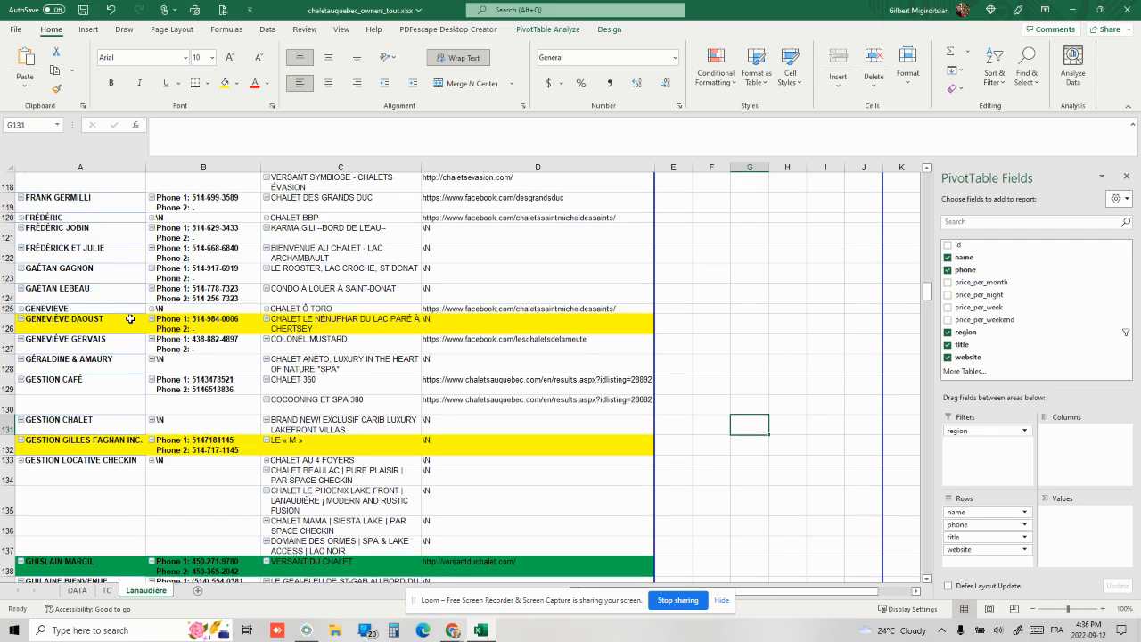
scroll(130, 318, down, 1)
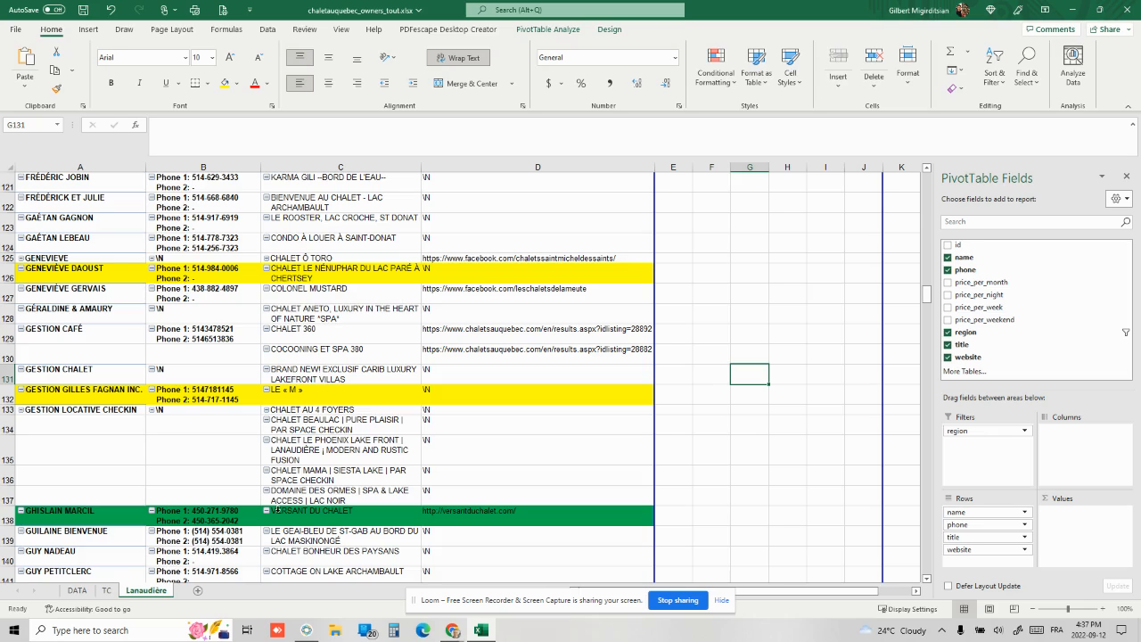
click(306, 630)
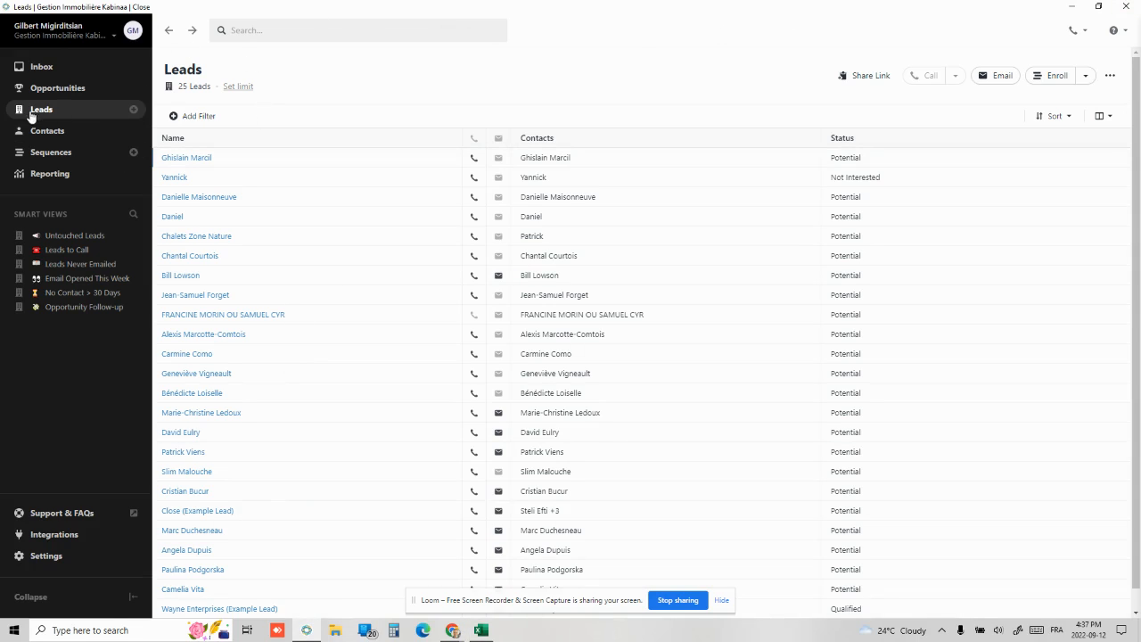
click(133, 110)
click(609, 139)
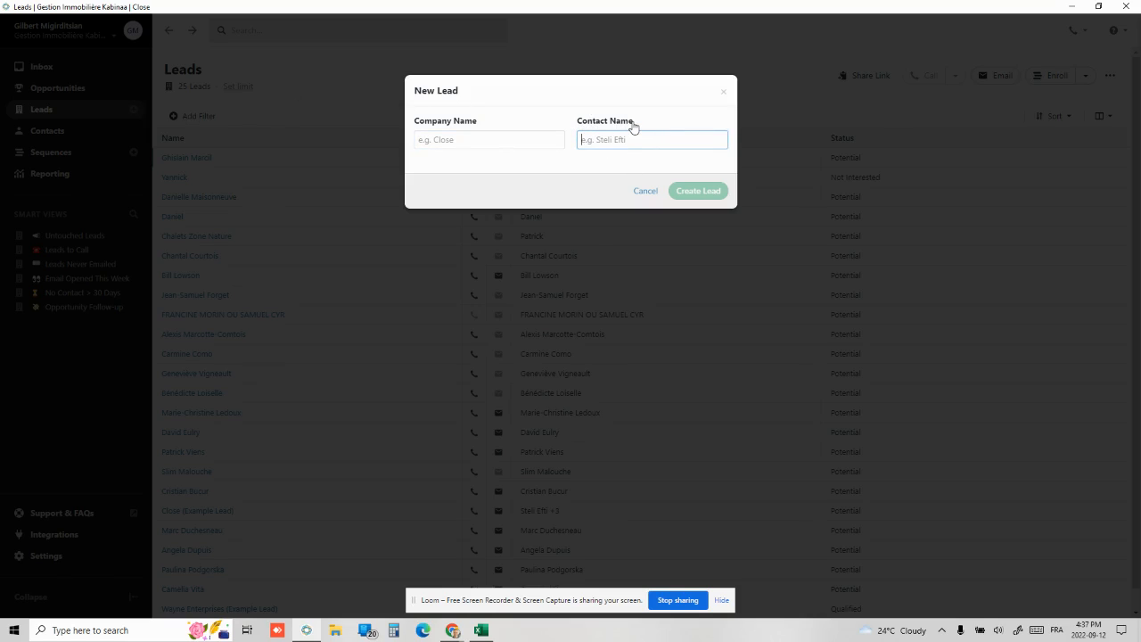
key(alt+Tab)
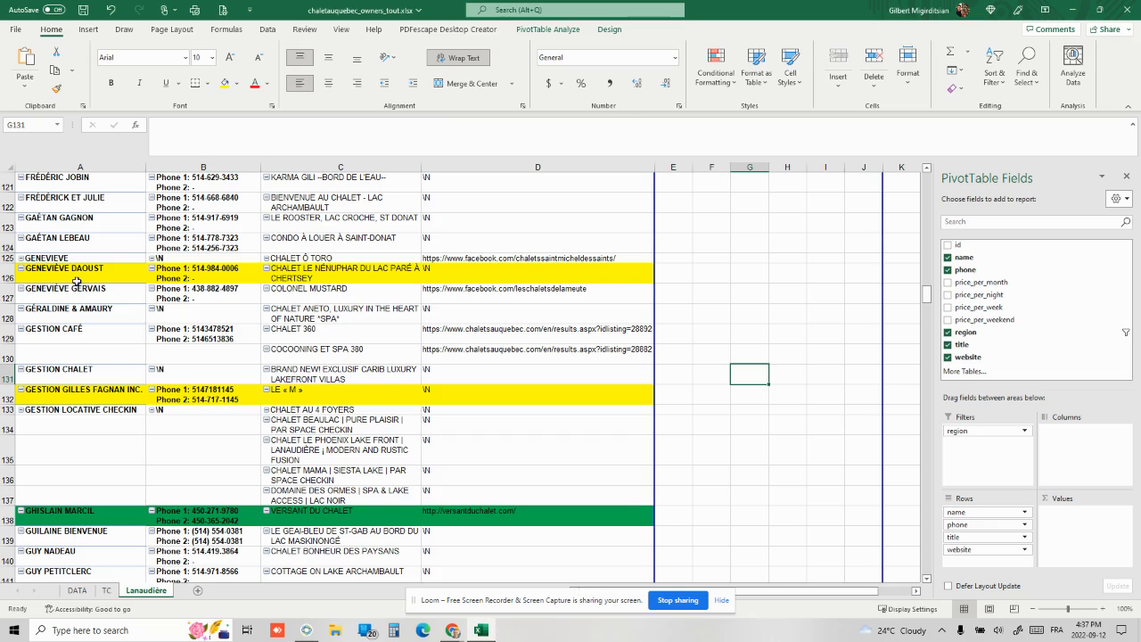
key(alt+Tab)
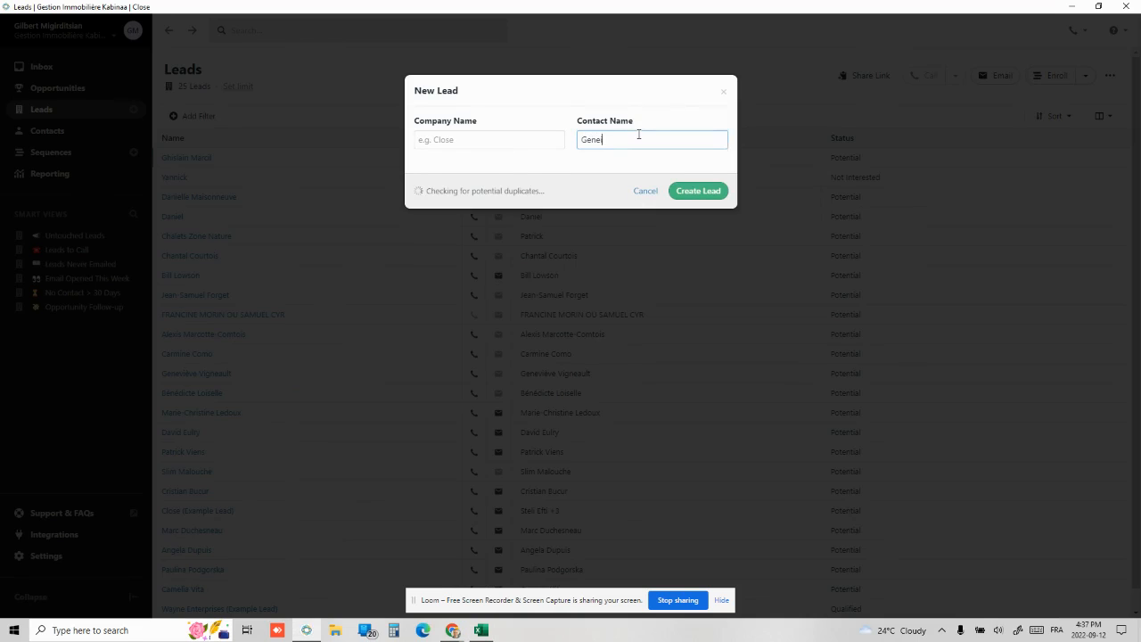
click(703, 191)
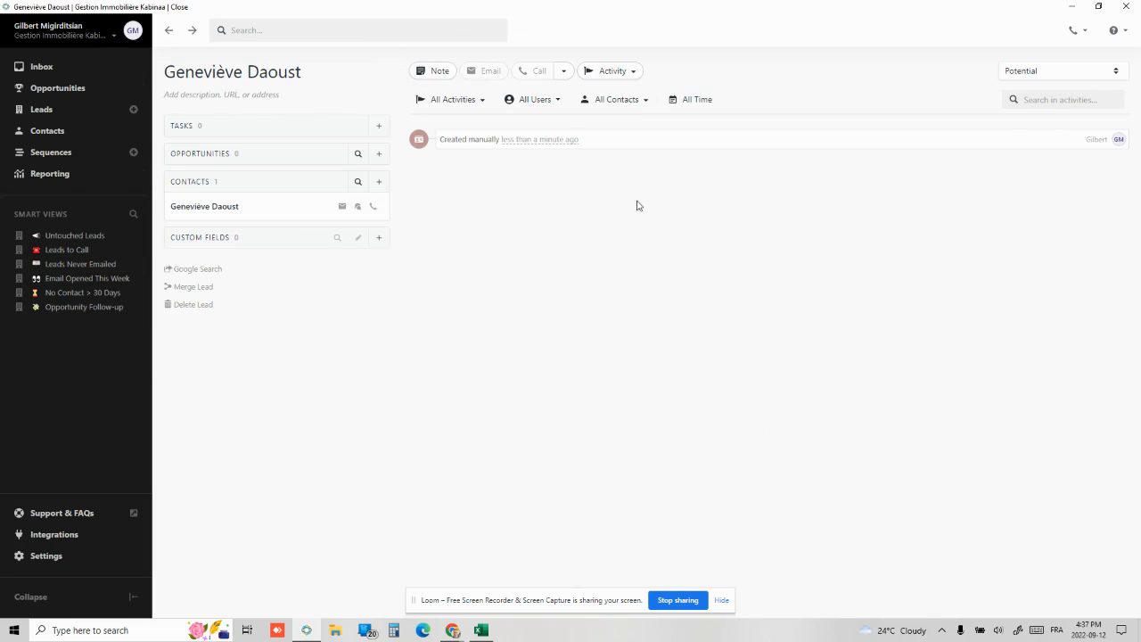
Copy the owner's Phone 1 number from Excel cell B126, then return to the browser
key(alt+Tab)
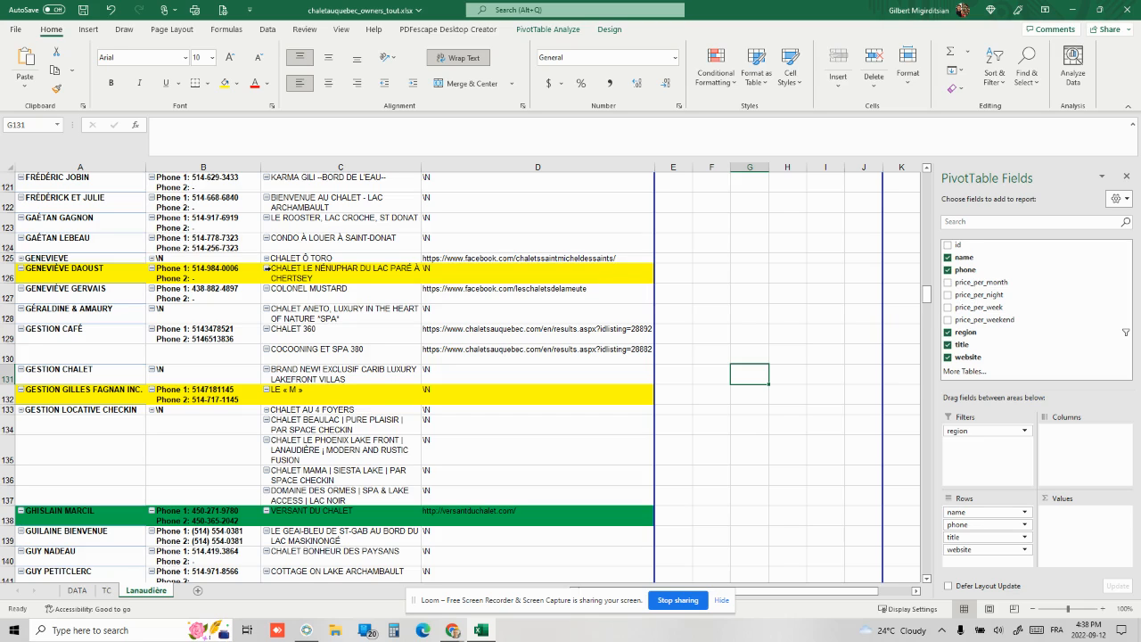
click(220, 272)
drag(257, 125, 189, 127)
key(ctrl+c)
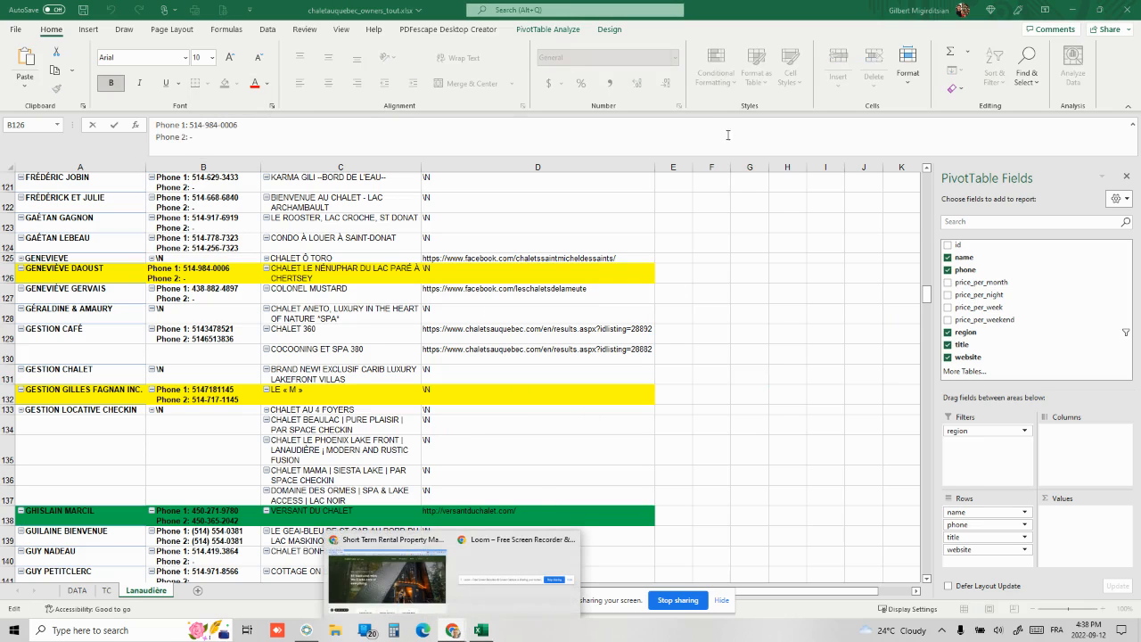
click(426, 571)
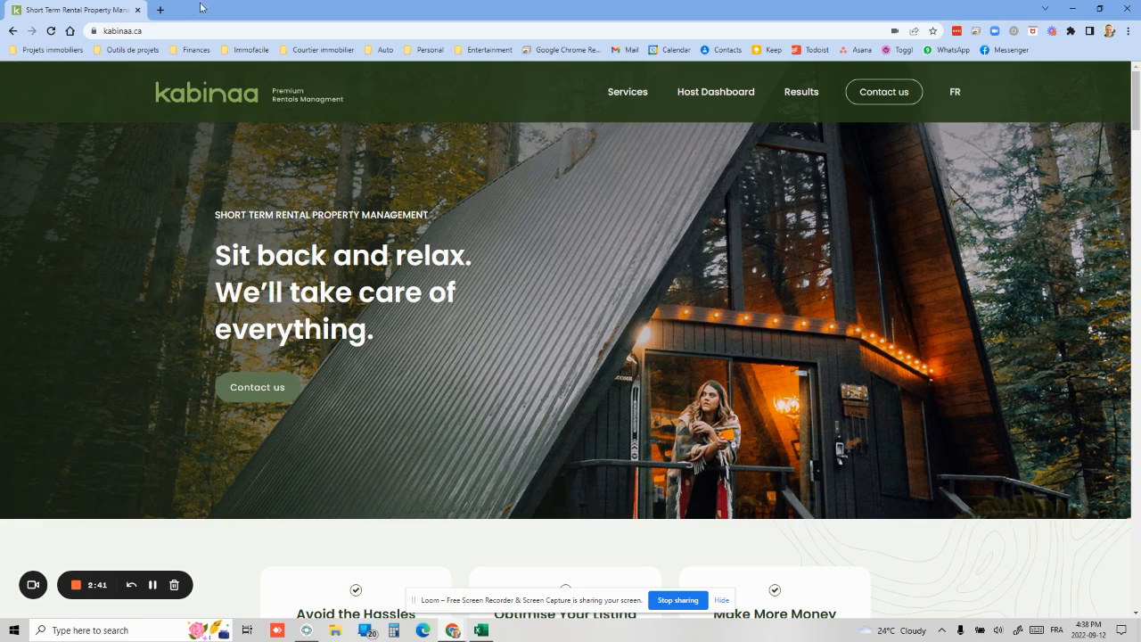
Search facebook.com for the owner's phone number
click(160, 9)
text(face)
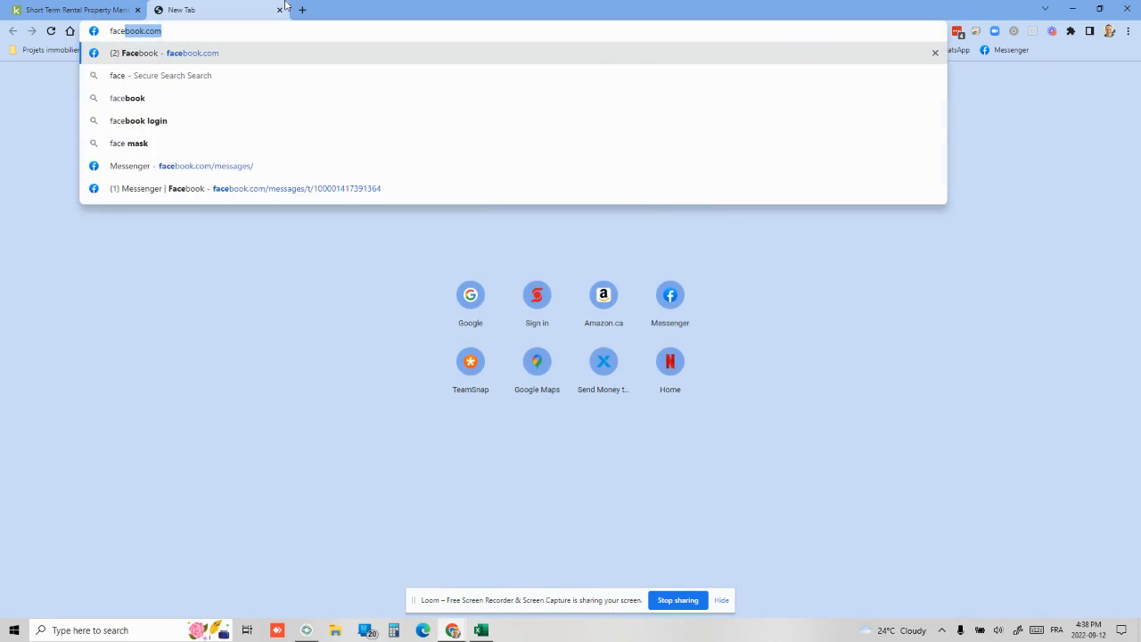
key(Return)
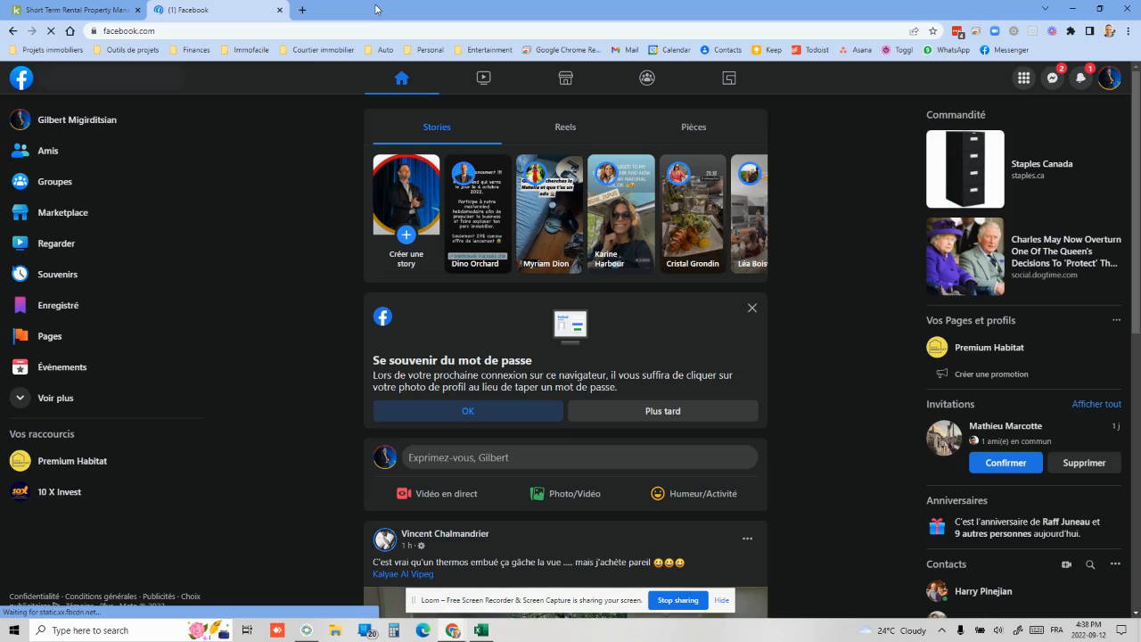
click(78, 79)
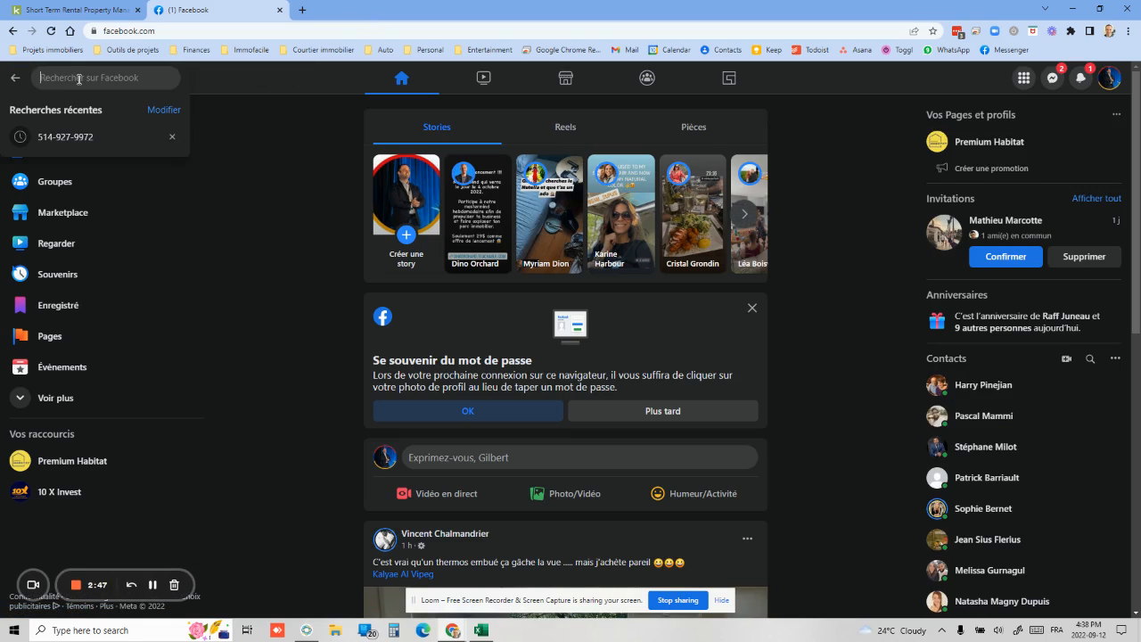
key(ctrl+v)
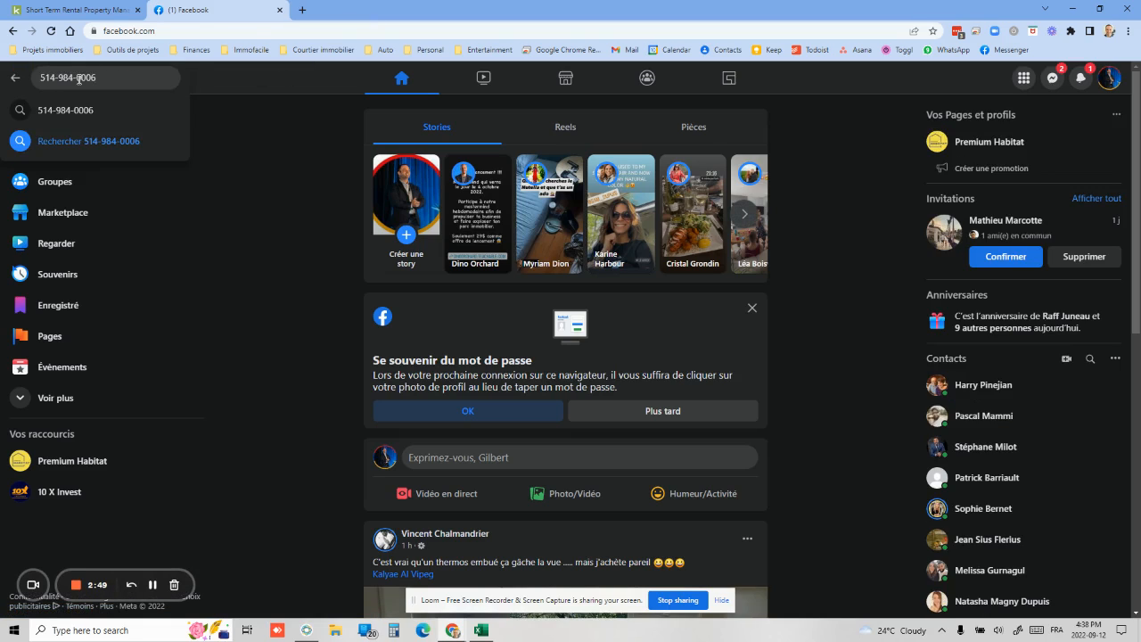
key(Return)
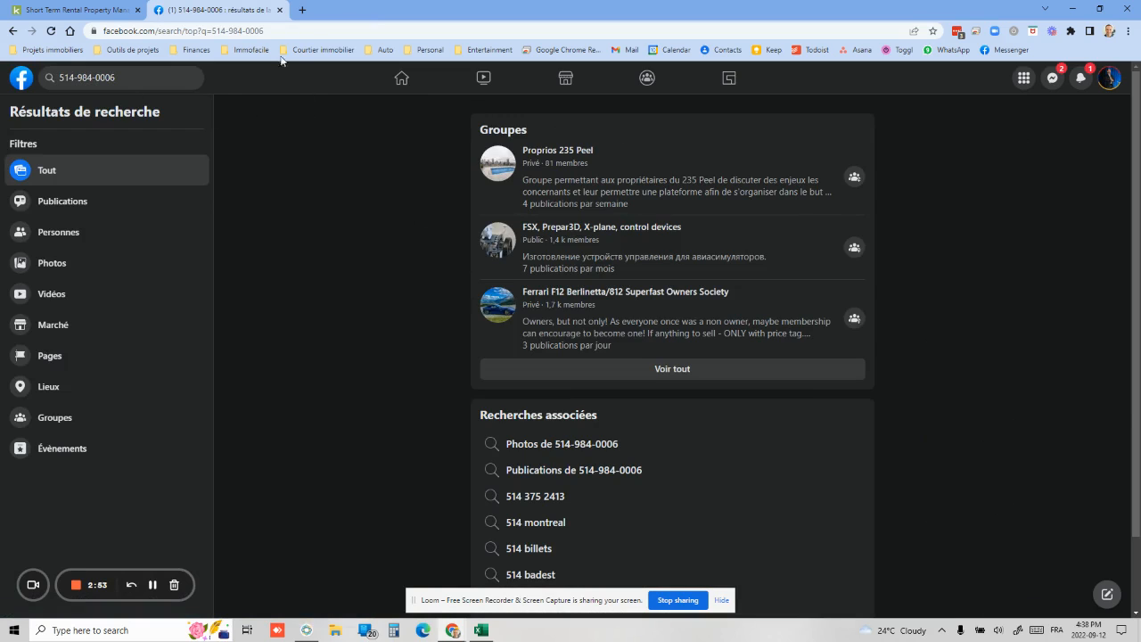
click(269, 31)
Google the owner's phone number and find the Chalet Le Nénuphar du lac Paré results
text(google.ca)
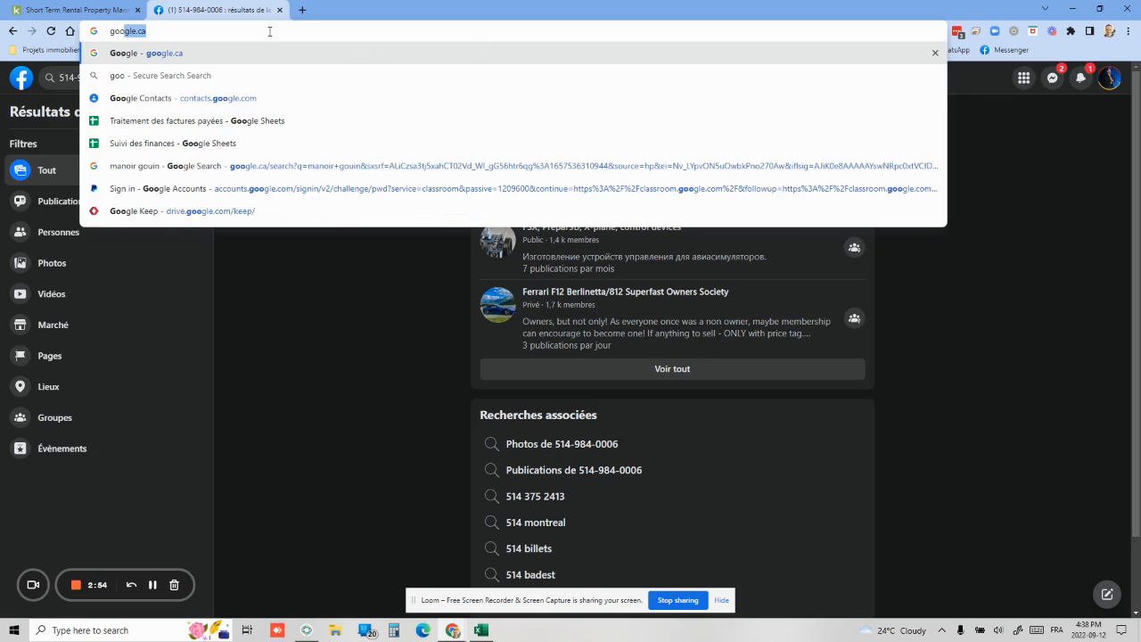
key(Return)
key(ctrl+v)
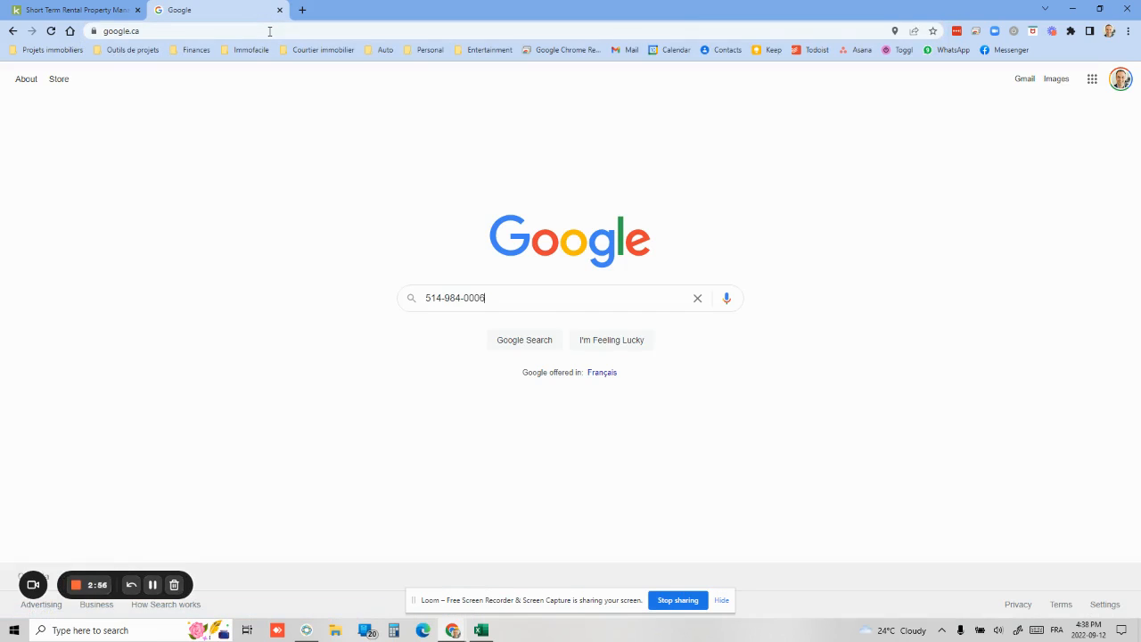
key(Return)
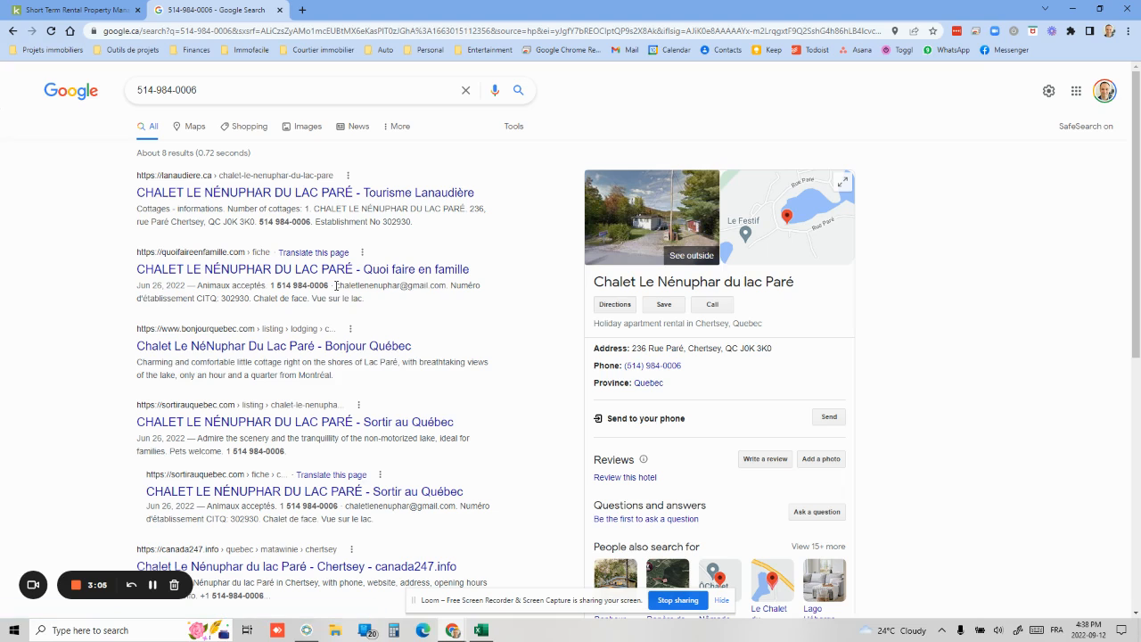
drag(444, 284, 285, 285)
click(420, 324)
Check the number on phonevalidator.com: a Bell cell phone in Montreal, QC
click(303, 9)
text(phone)
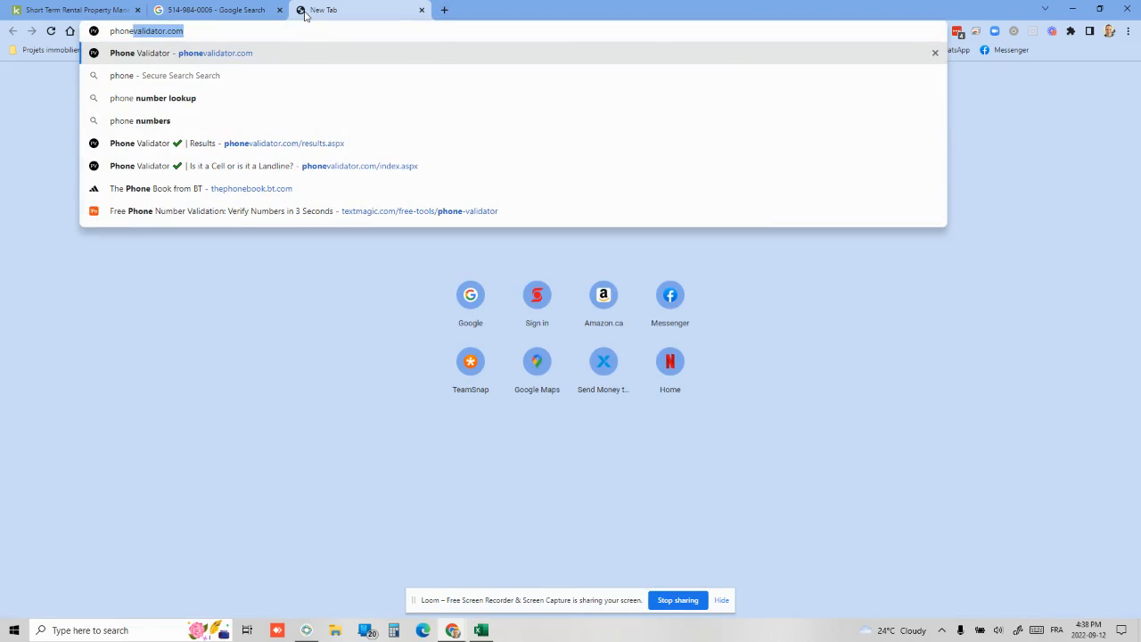
key(Return)
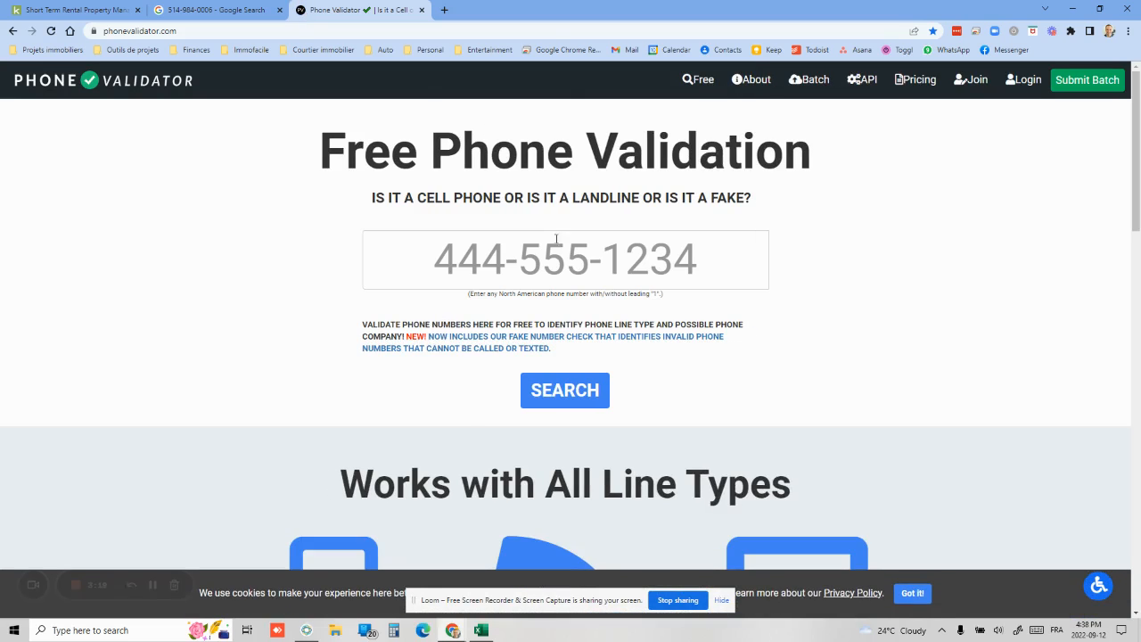
key(ctrl+v)
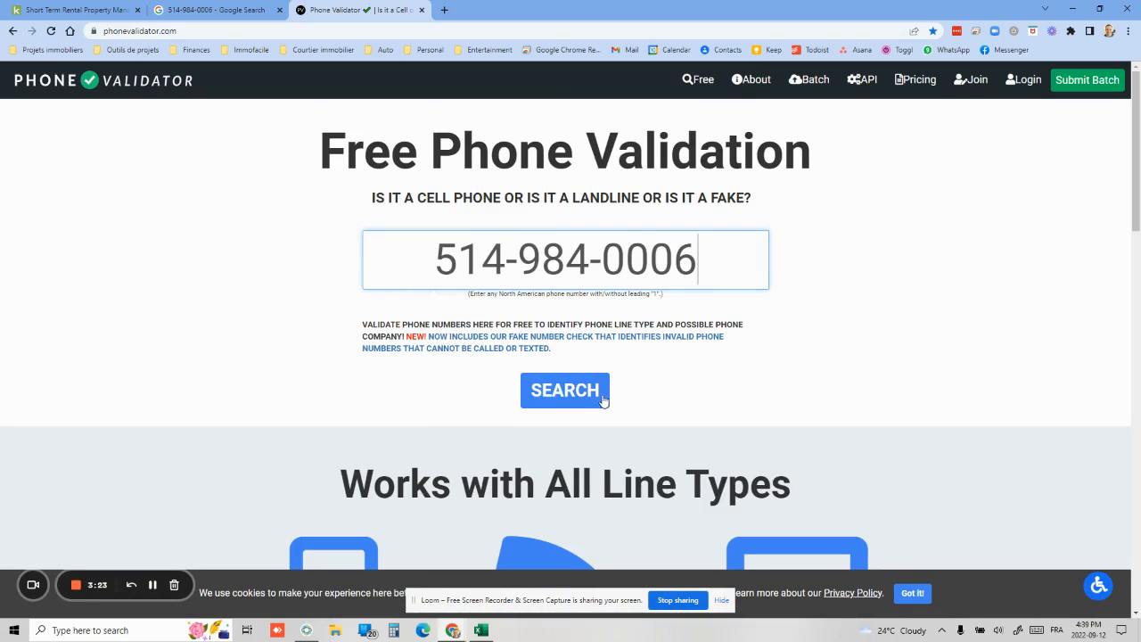
click(573, 392)
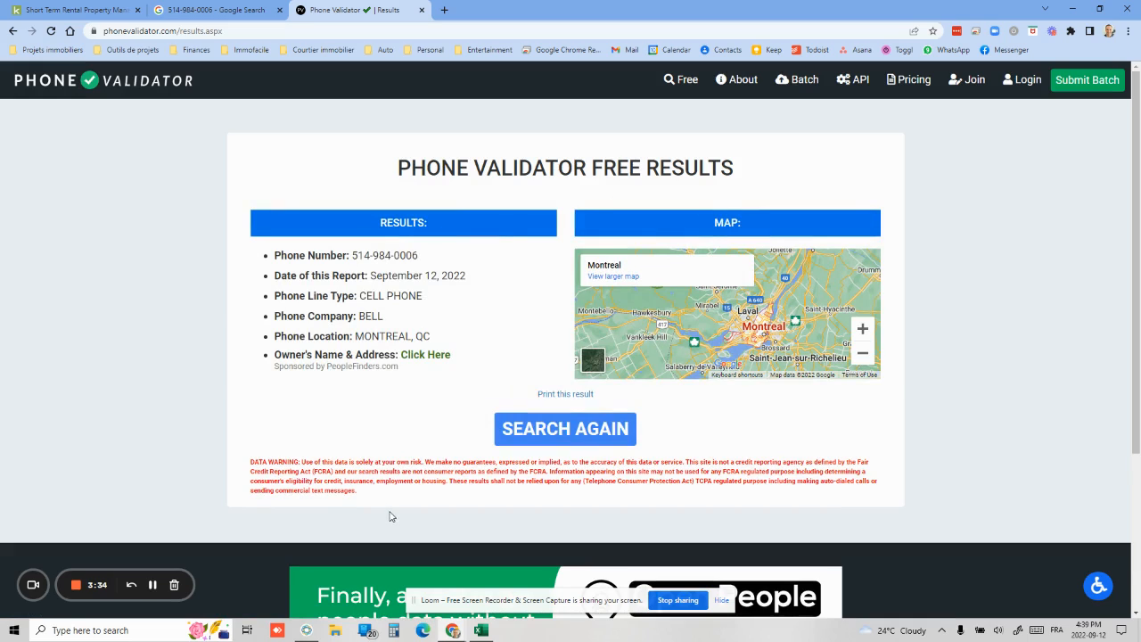
key(alt+Tab)
key(alt+Tab)
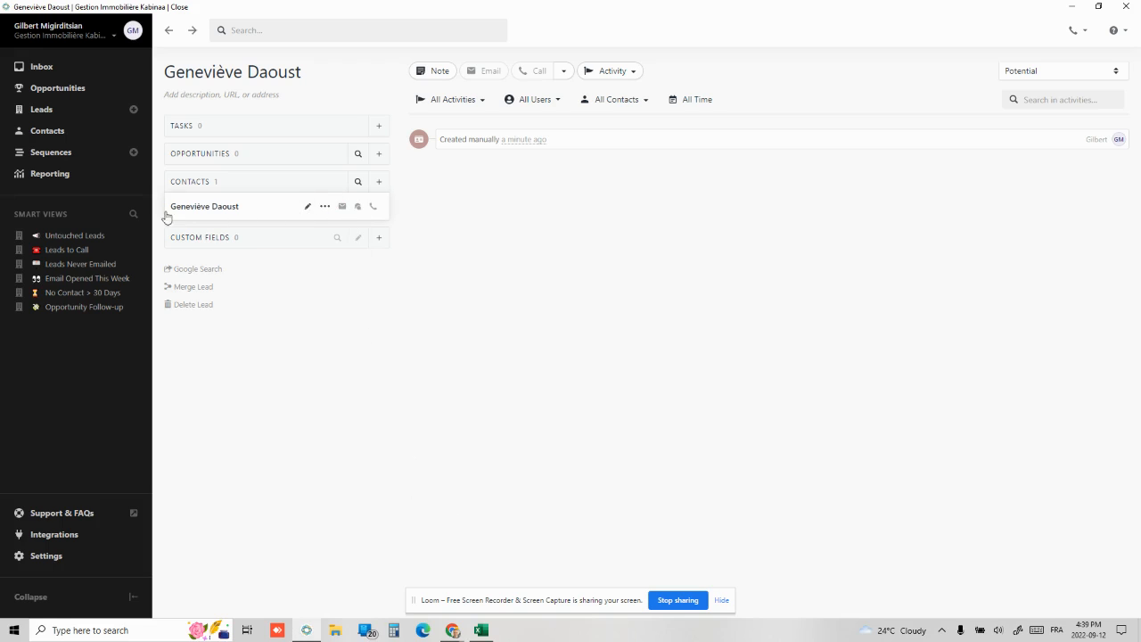
Add the owner's phone number to the lead's contact with type Mobile
click(308, 207)
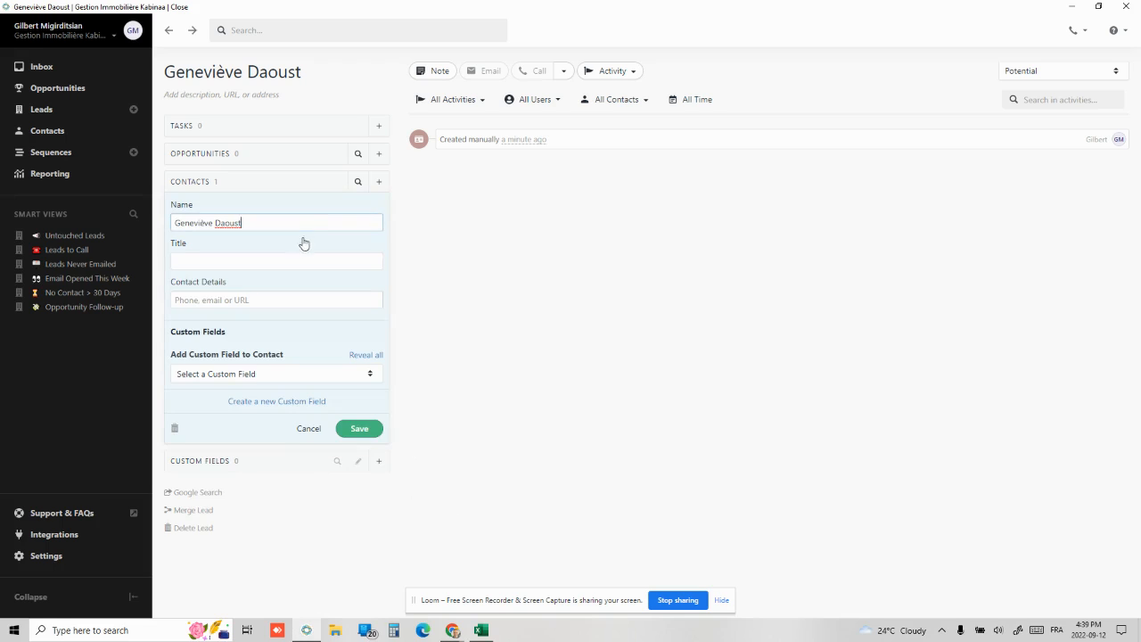
click(205, 301)
key(ctrl+v)
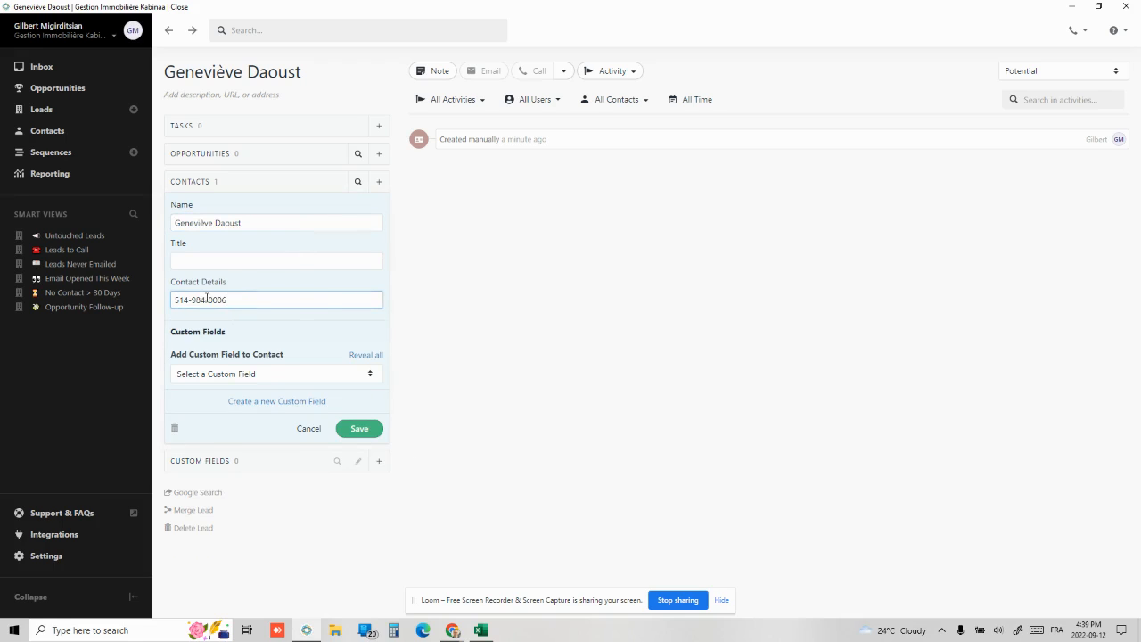
click(331, 301)
click(335, 336)
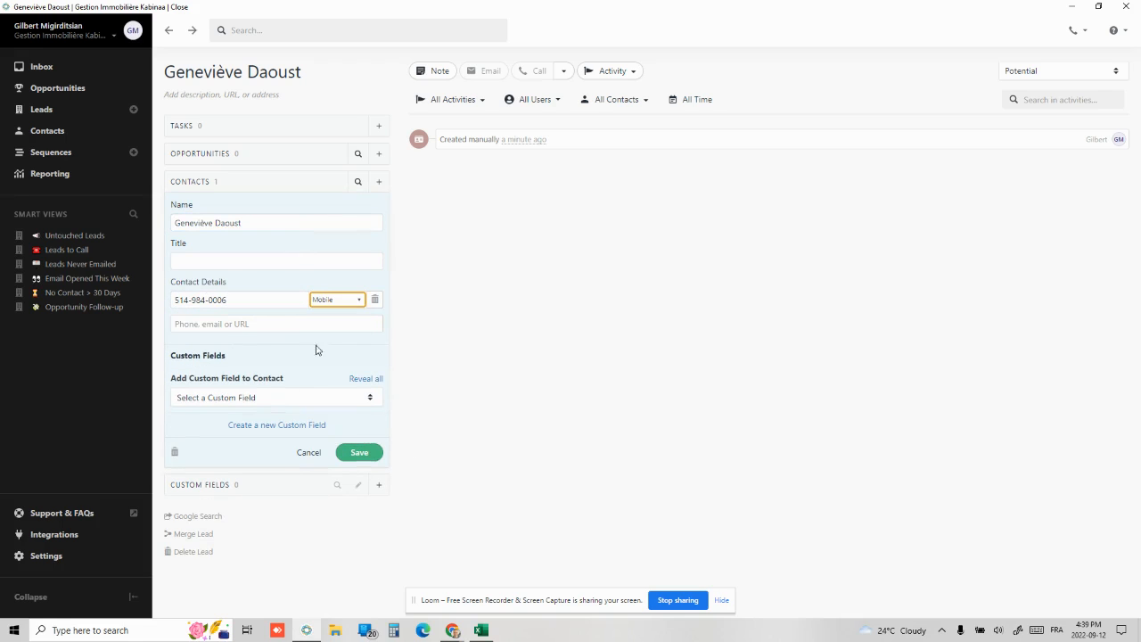
Copy the owner's e-mail from the Google result, add it as Office, and save the contact
key(alt+Tab)
click(228, 9)
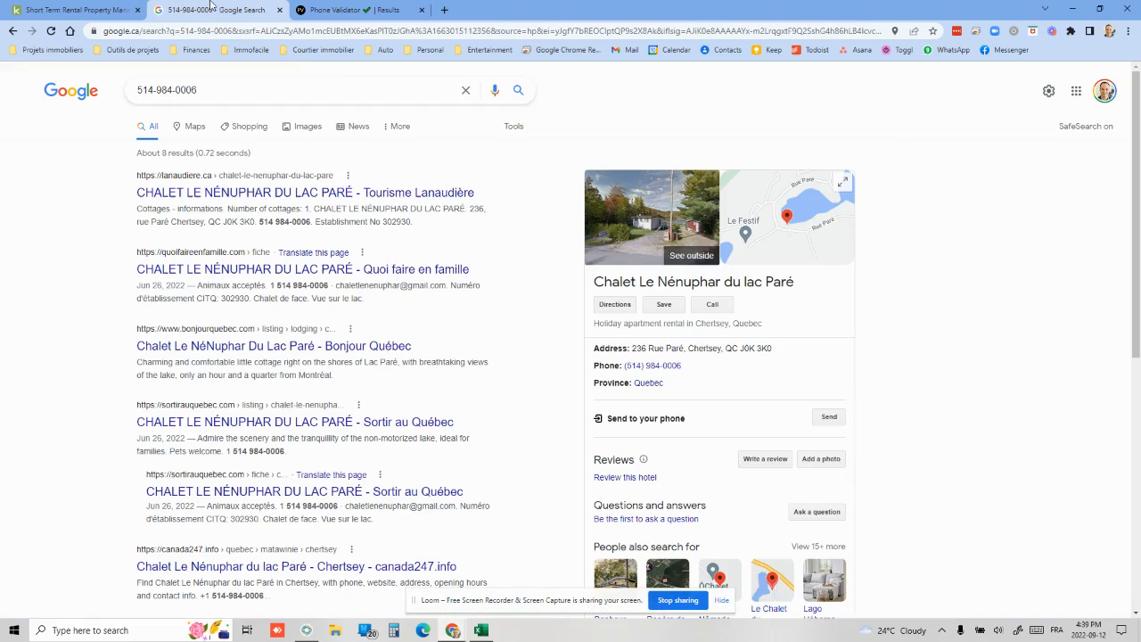
drag(335, 286, 445, 287)
key(ctrl+c)
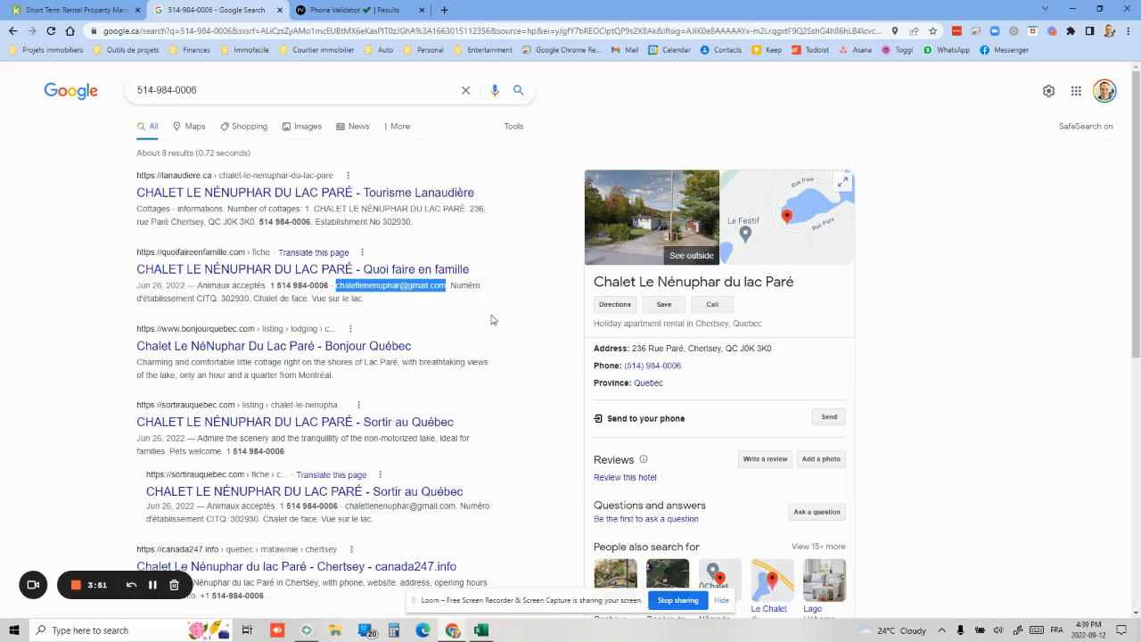
key(alt+Tab)
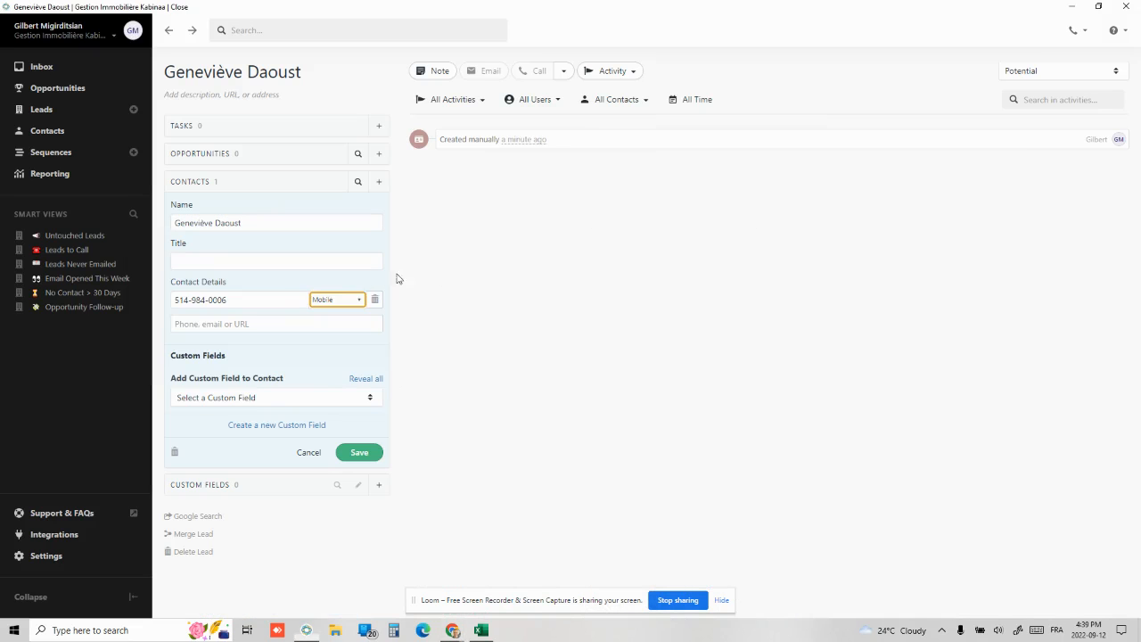
click(234, 325)
key(ctrl+v)
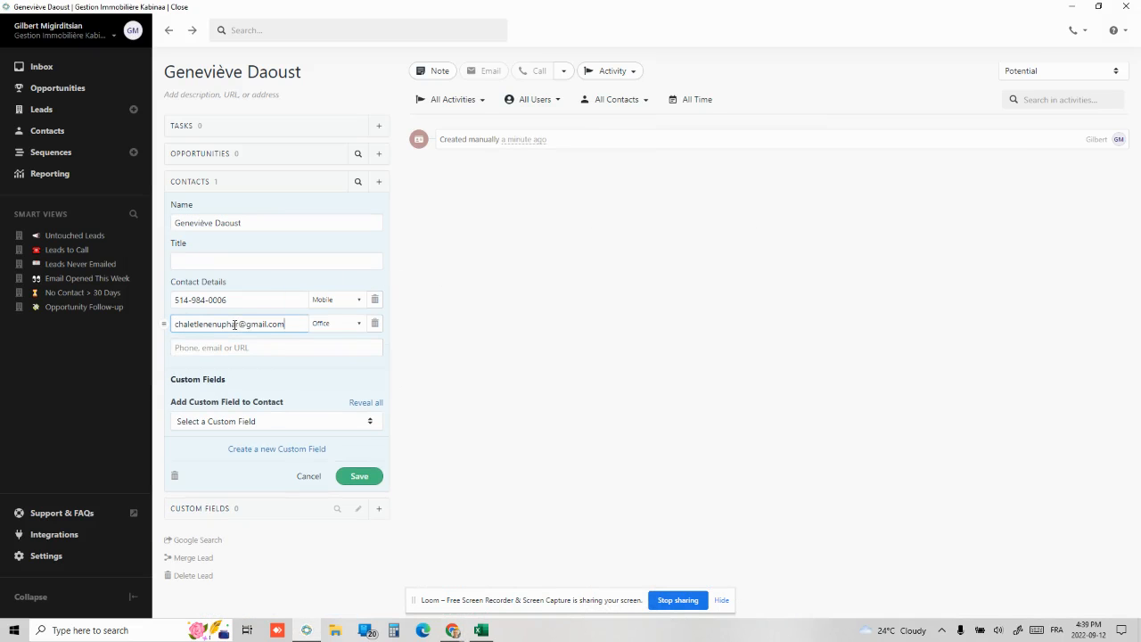
click(343, 327)
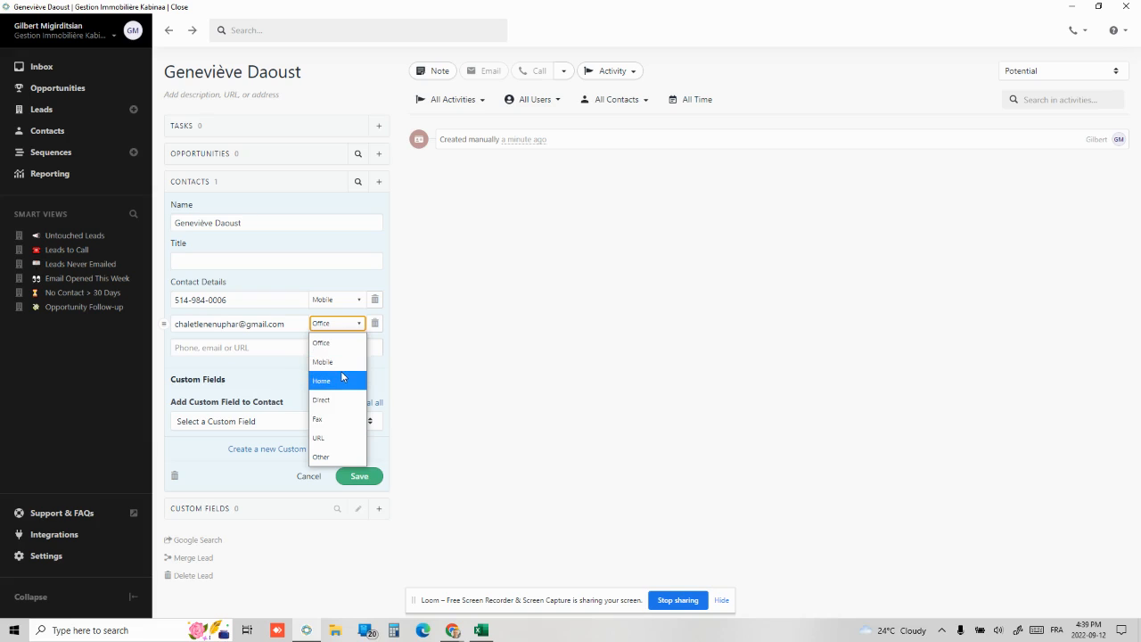
click(344, 346)
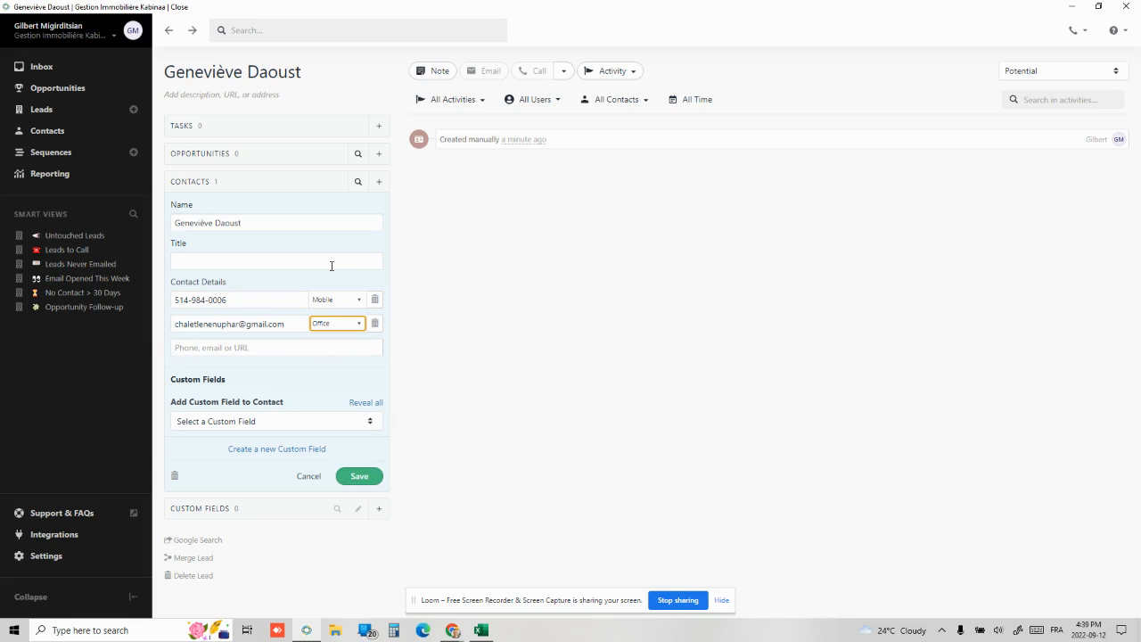
click(363, 477)
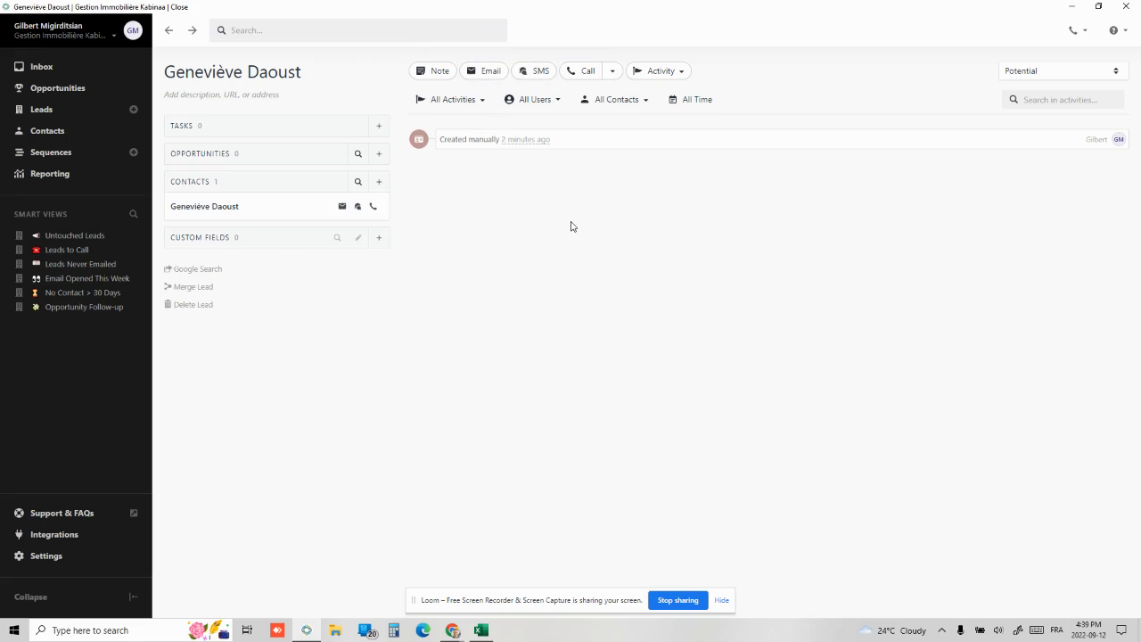
key(alt+Tab)
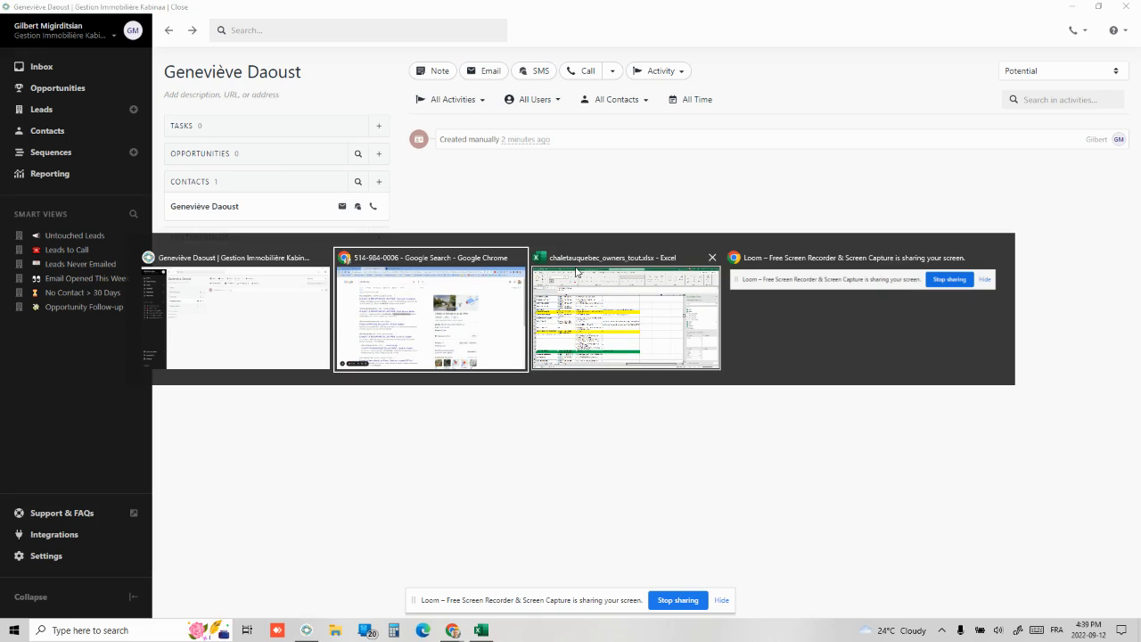
Copy the owner's name, phone and chalet title from Excel cells A126:C126
click(575, 272)
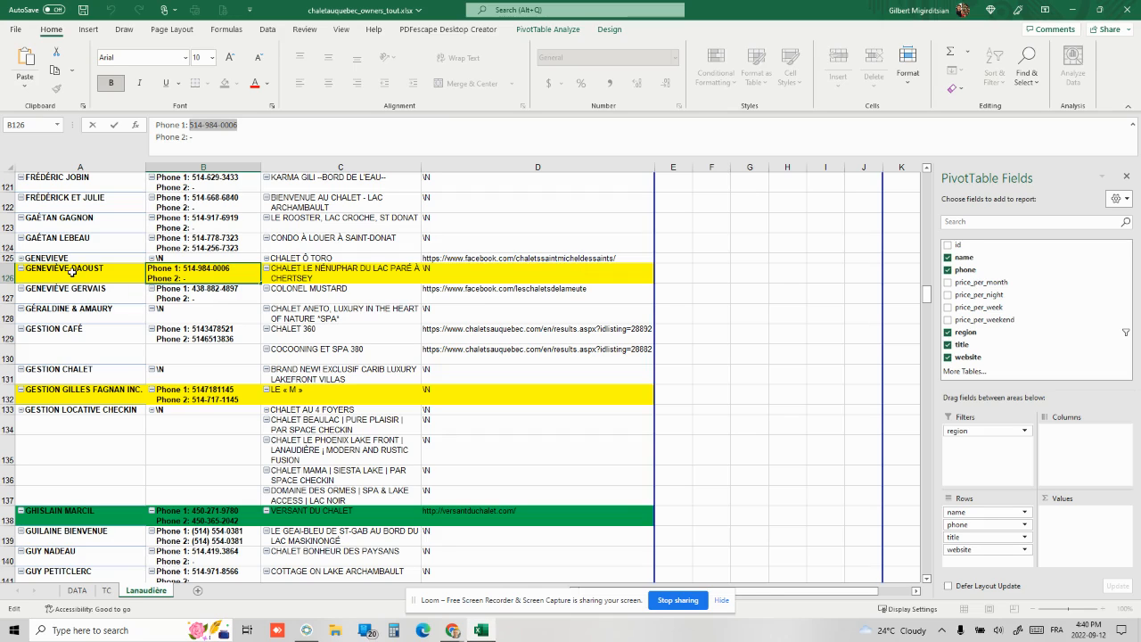
drag(65, 274, 401, 272)
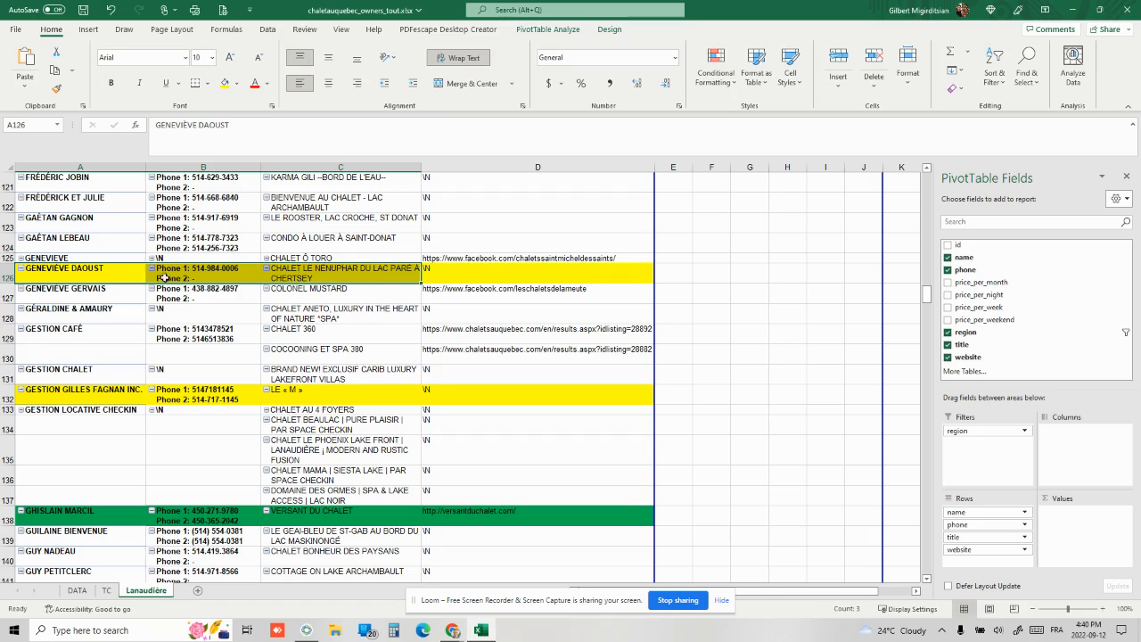
key(ctrl+c)
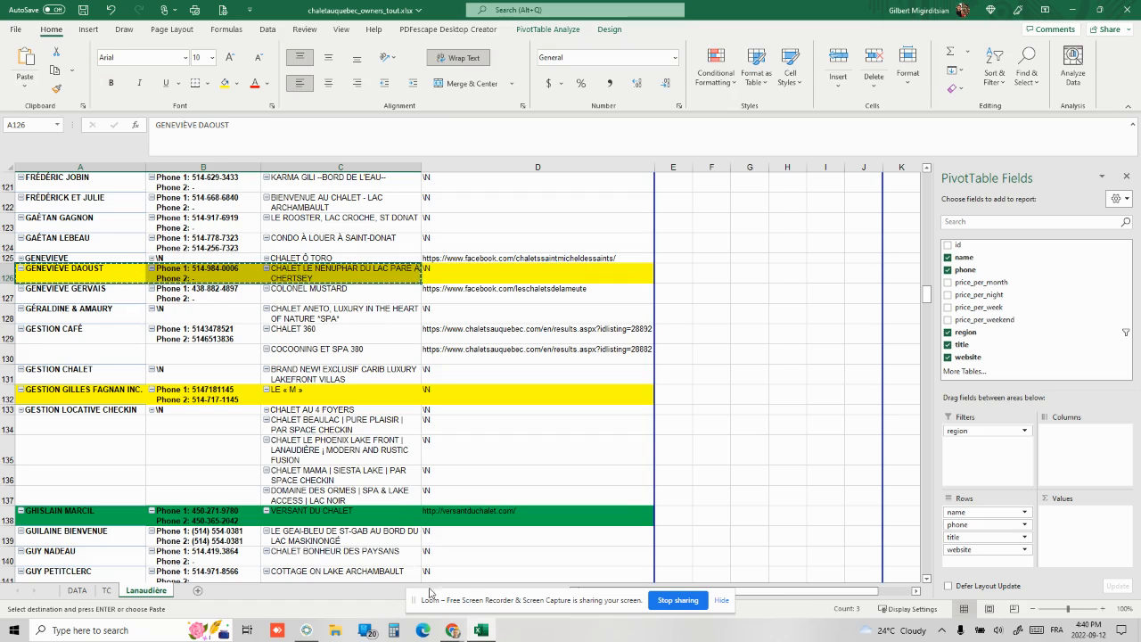
key(alt+Tab)
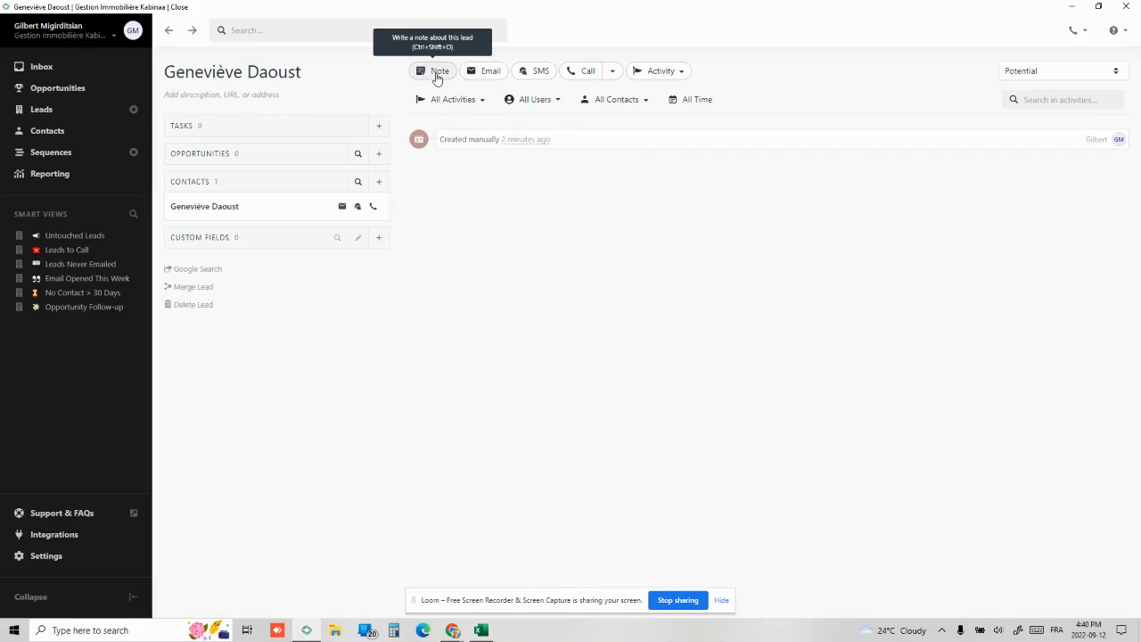
Save a note with the pasted owner details and 'Personne en attente d'un retour d'appel…' comment
click(437, 74)
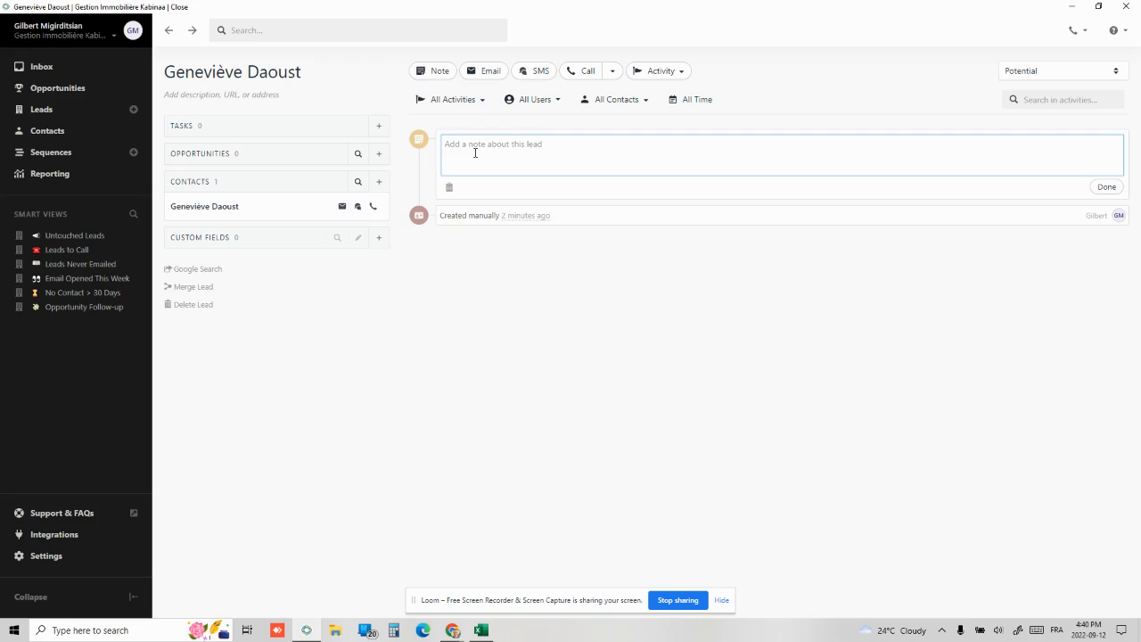
text(D)
text(Samy])
key(ctrl+v)
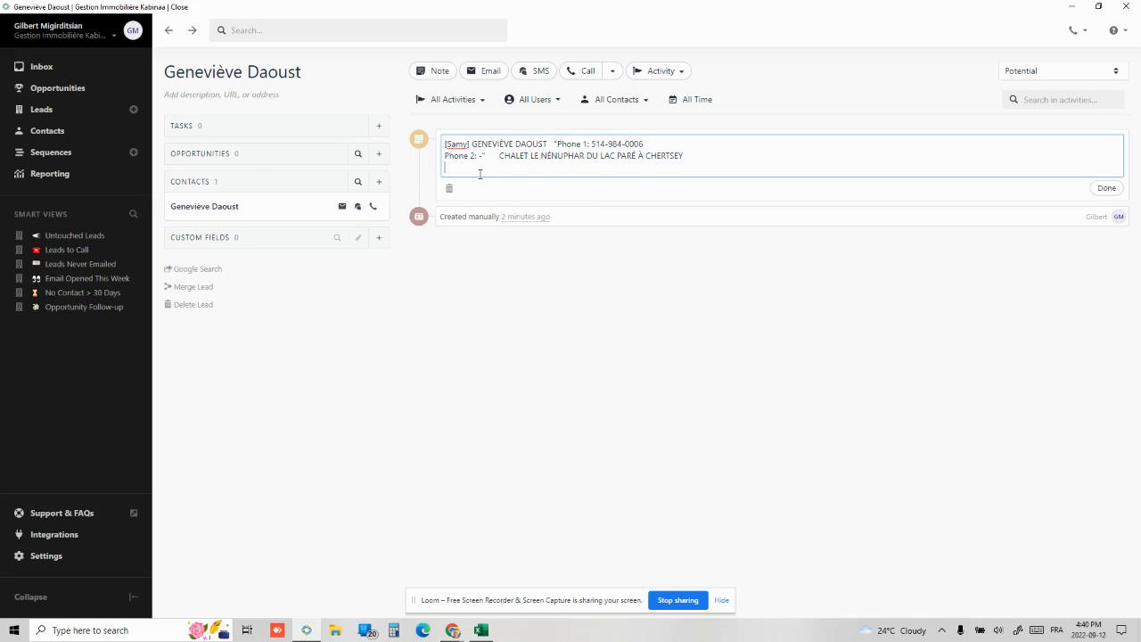
text(Personne)
text(en attente d'un retour d'appel et r)
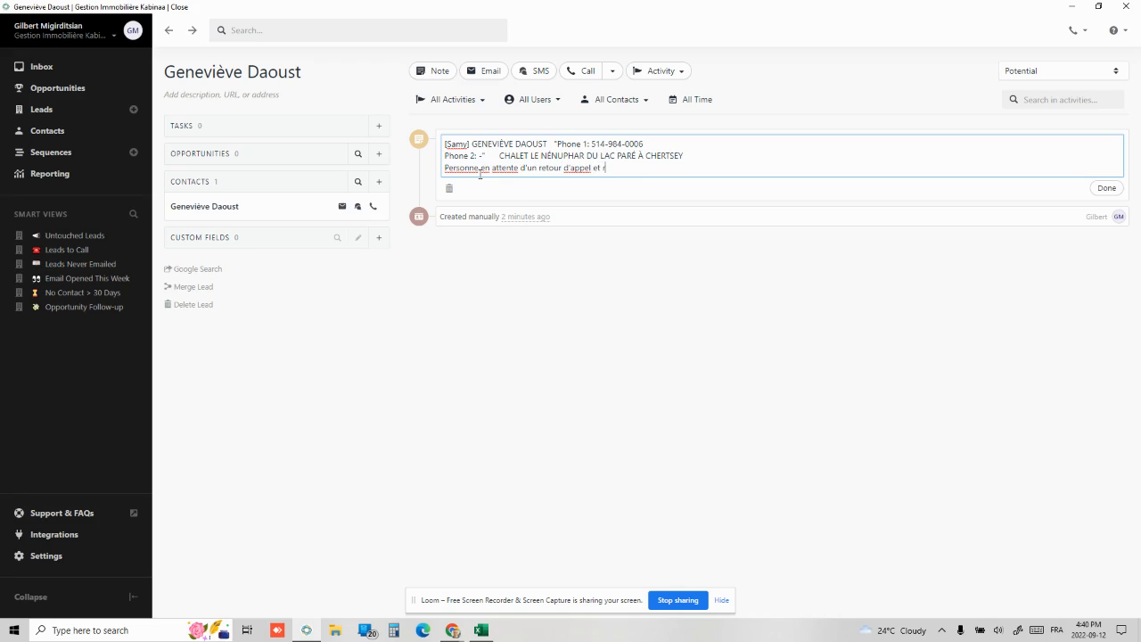
text(egarde notre dite internet en attend)
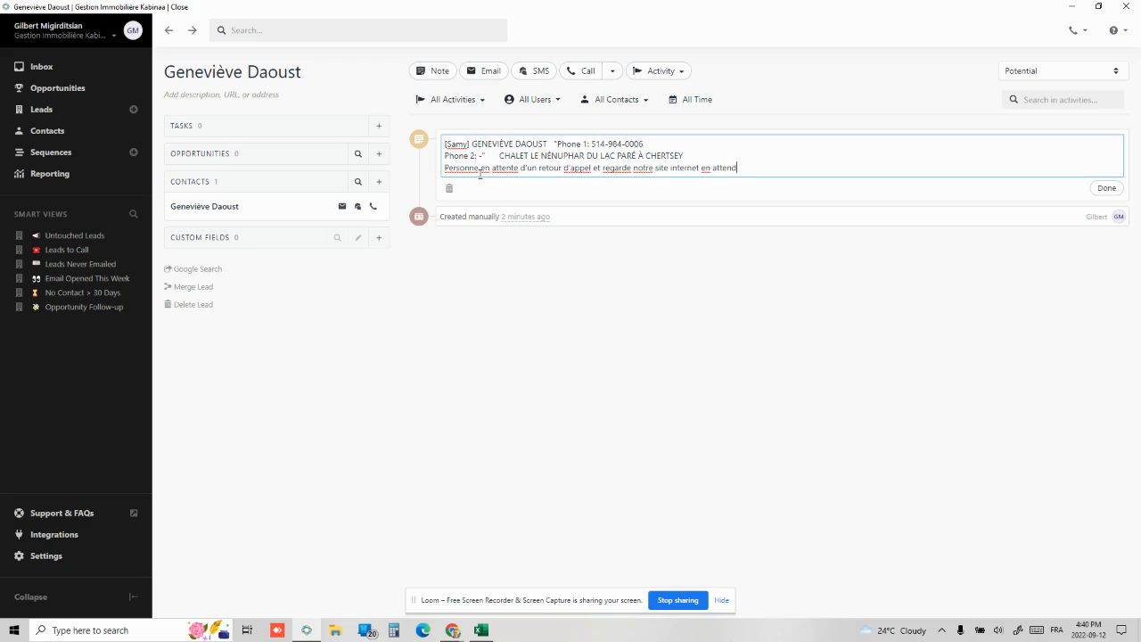
text(ant.)
click(1105, 188)
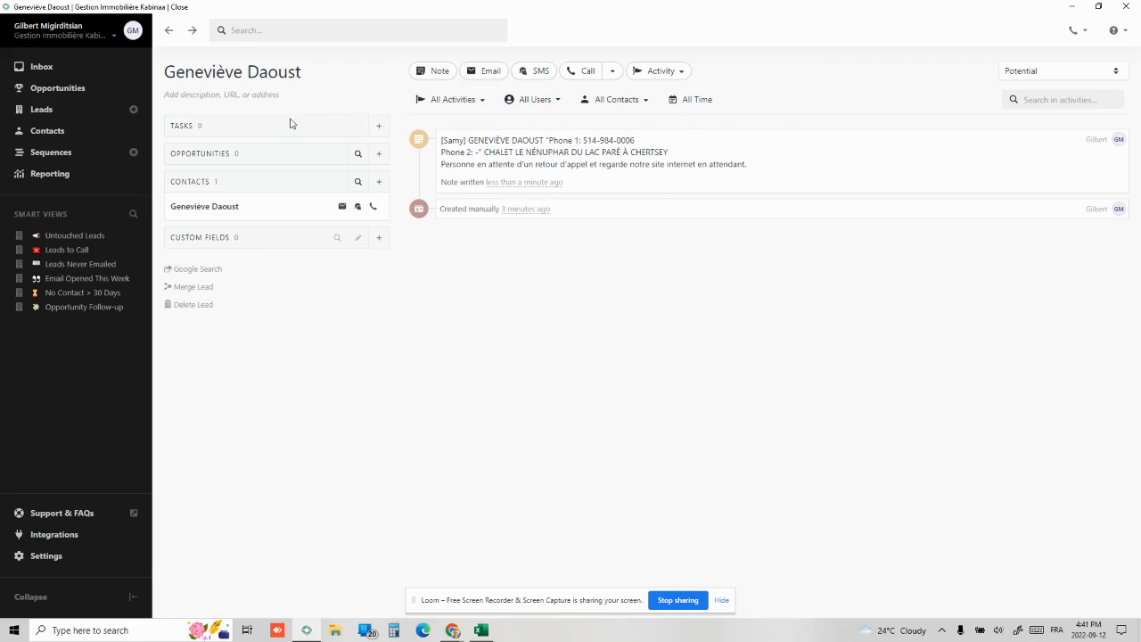
click(379, 126)
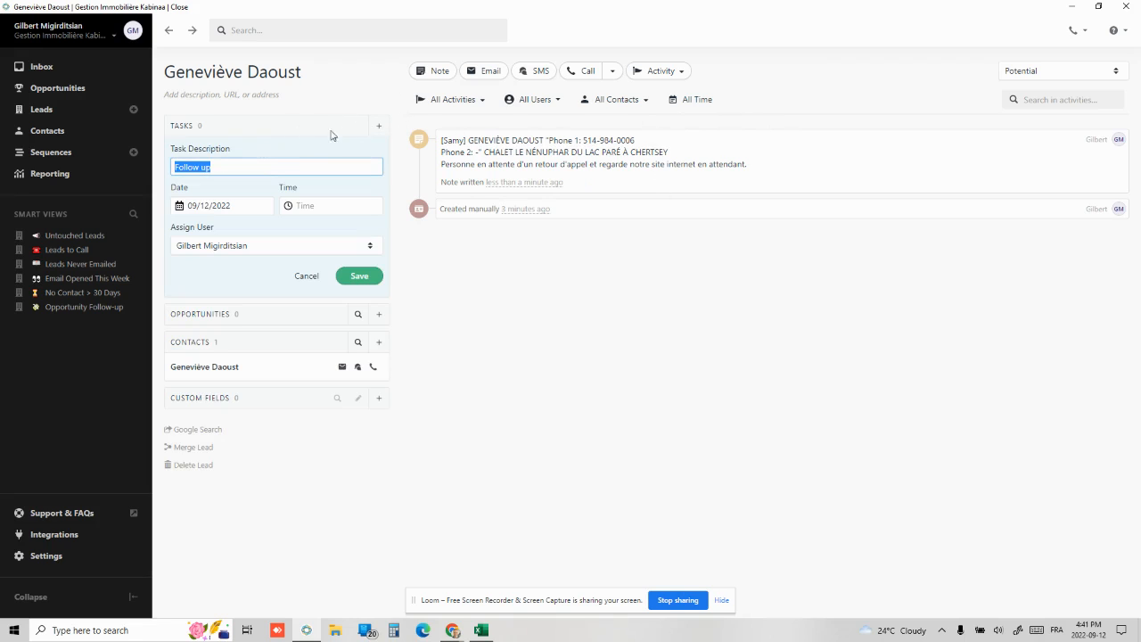
Save a 'Nouveau prospect' task dated 9/12/2022 and confirm it appears in the Inbox
text(Nouveau prospect)
click(360, 275)
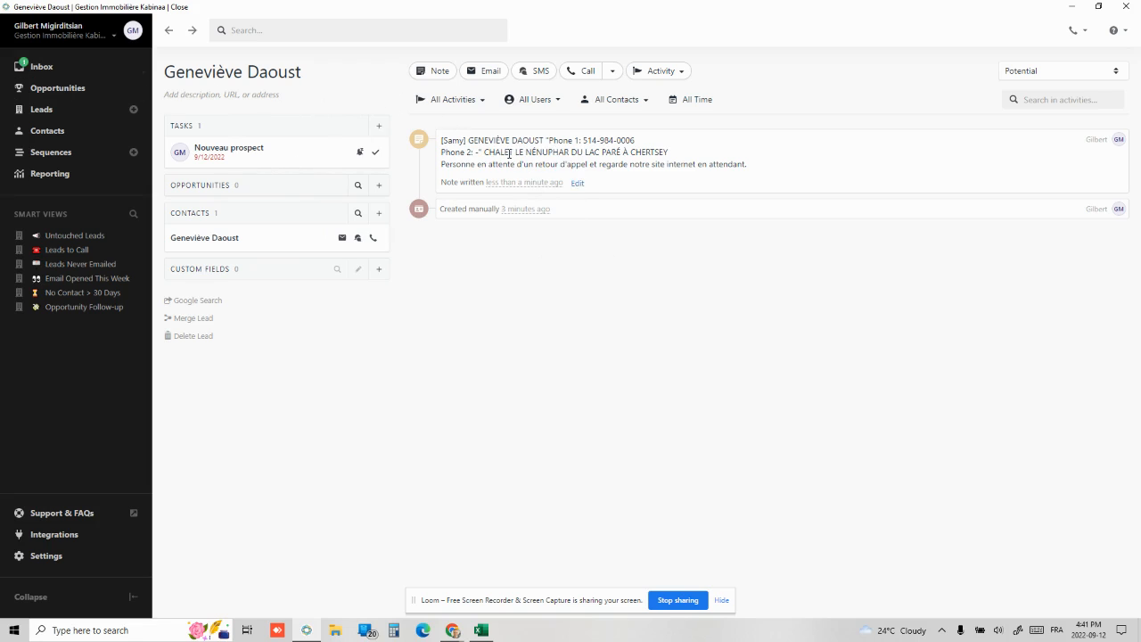
click(41, 67)
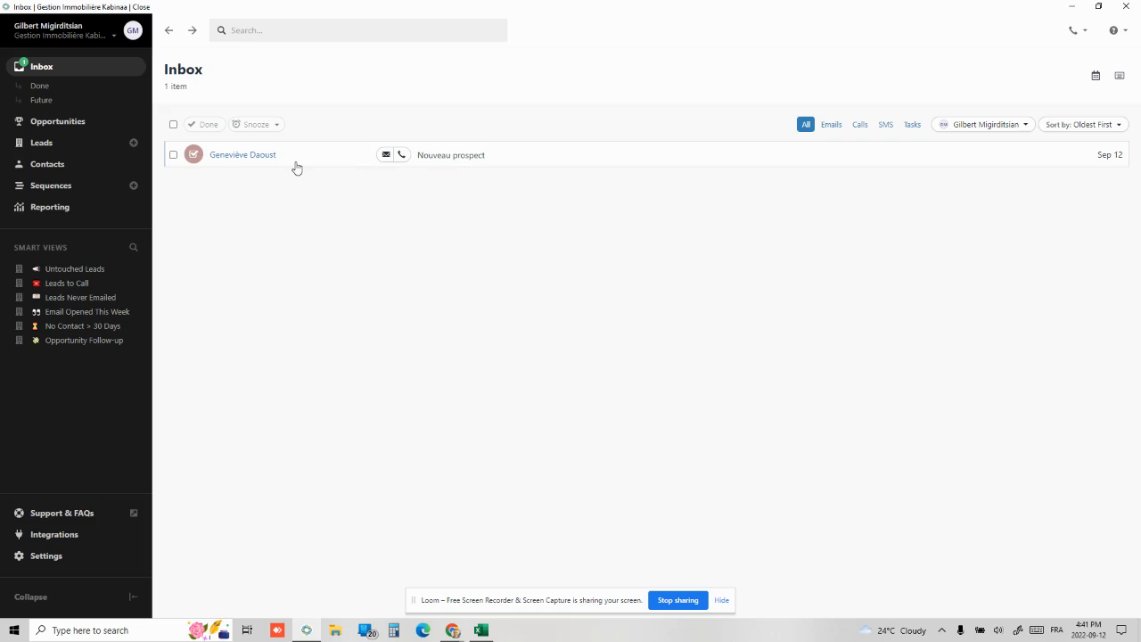
click(230, 157)
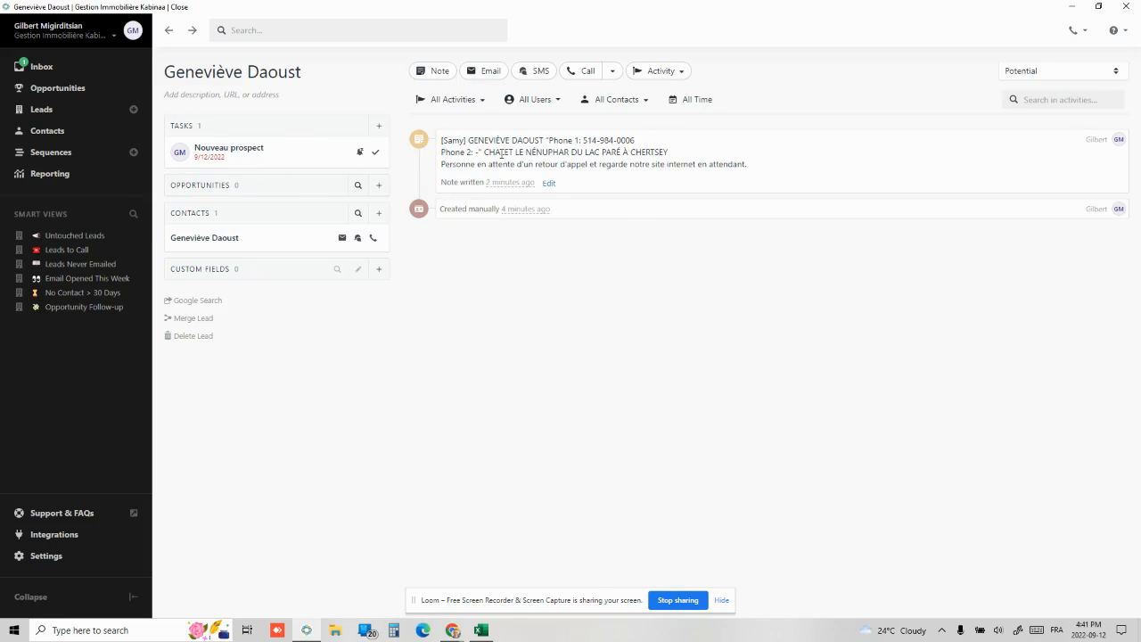
Copy 'CHALET LE NÉNUPHAR DU LAC PARÉ À CHERTSEY' from Excel cell C126
click(481, 631)
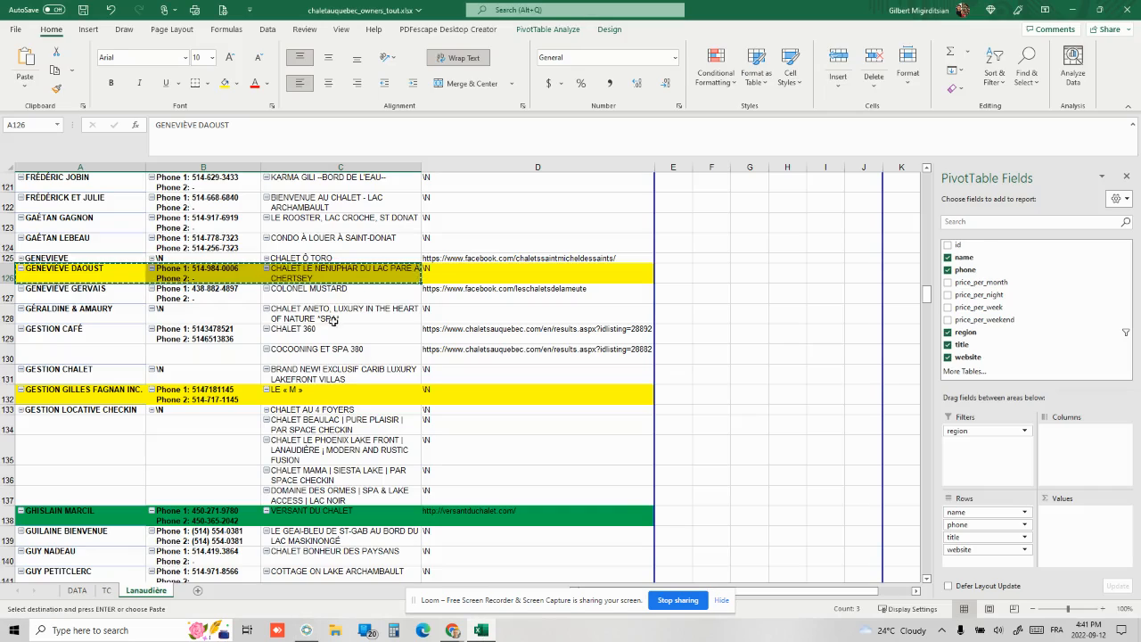
click(327, 277)
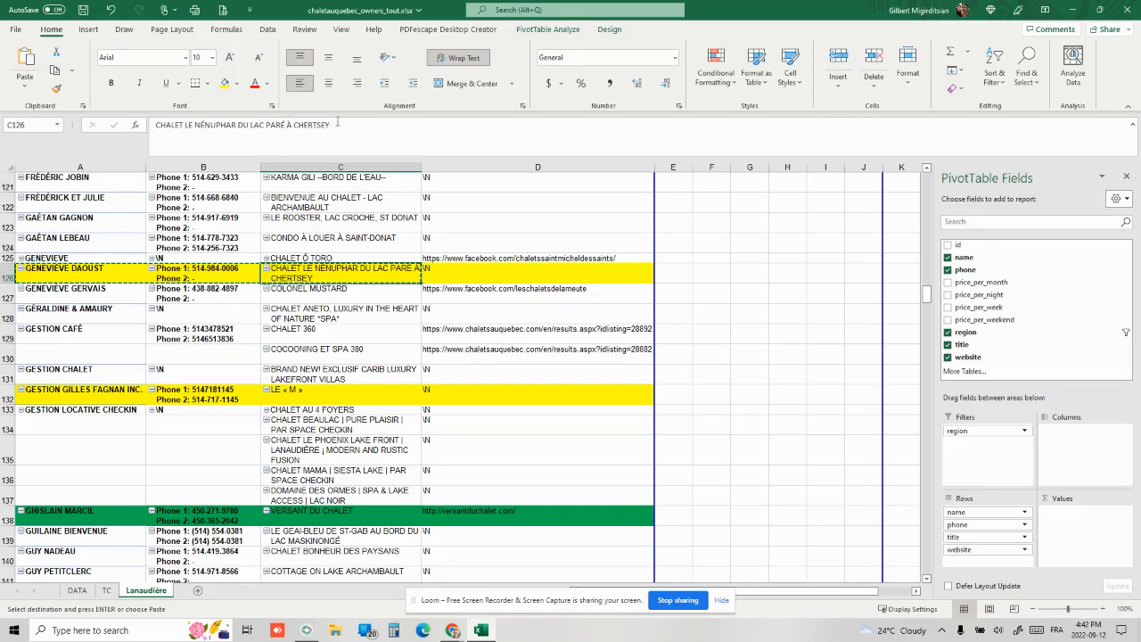
drag(330, 125, 152, 125)
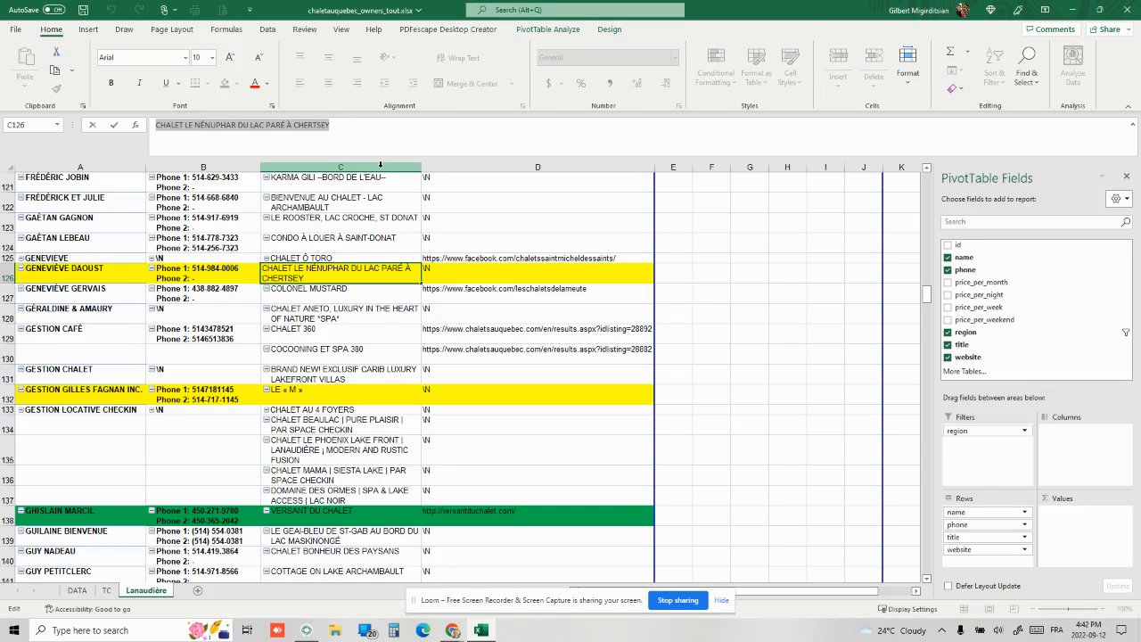
key(ctrl+c)
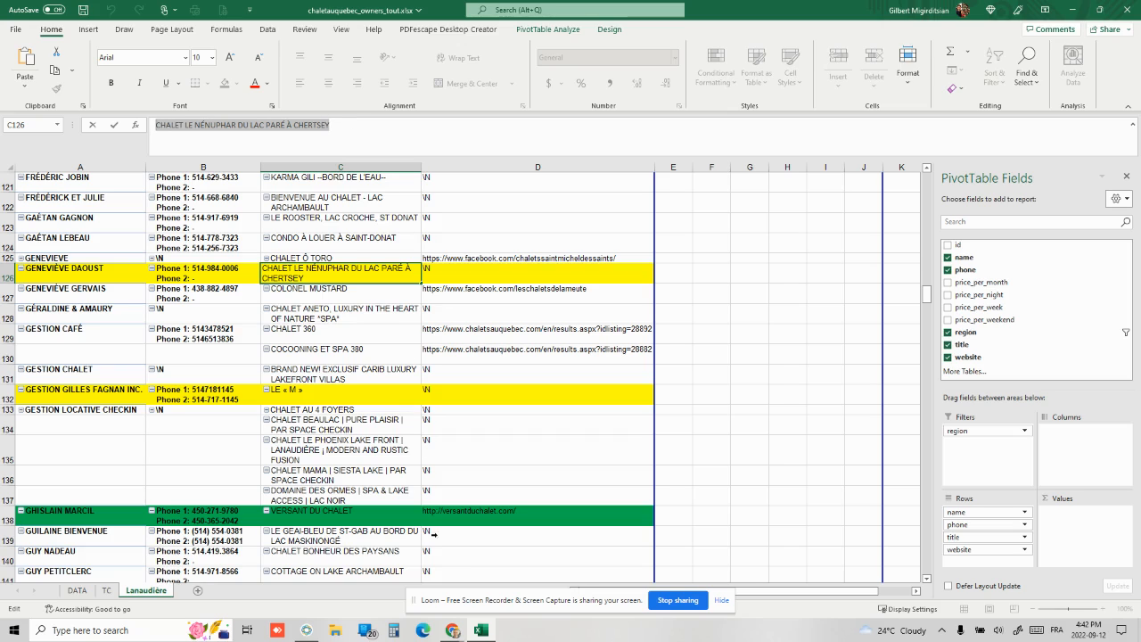
Search Google for chalet au québec "Chalet Le Nénuphar du lac Paré" and open its ChaletsAuQuebec listing
mouse_move(453, 630)
click(432, 553)
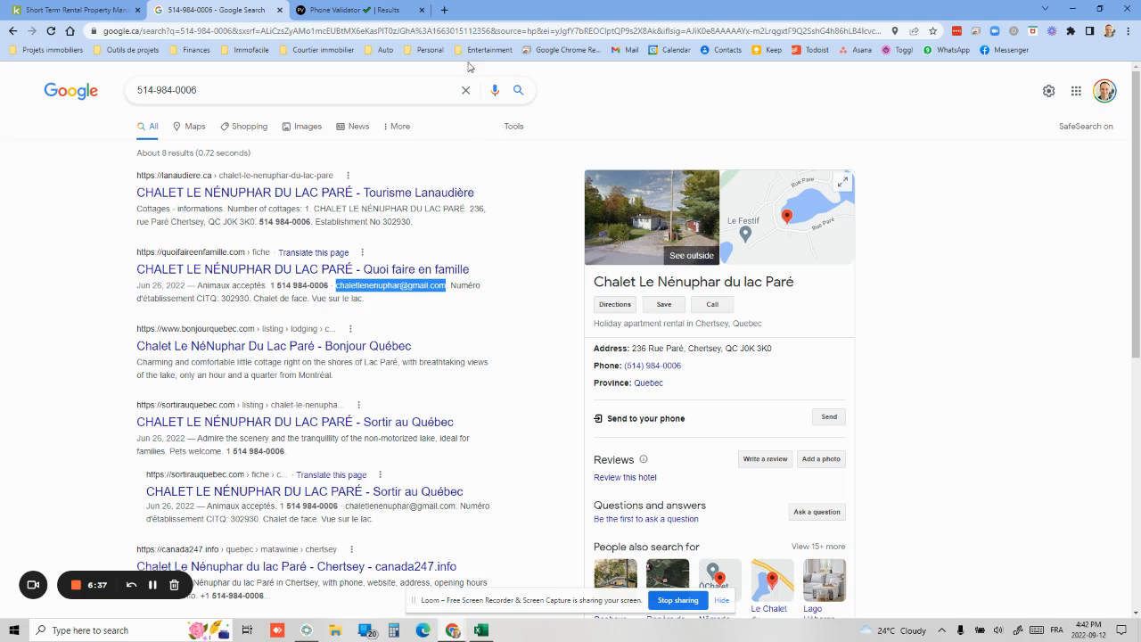
drag(207, 90, 101, 91)
text(chalet )
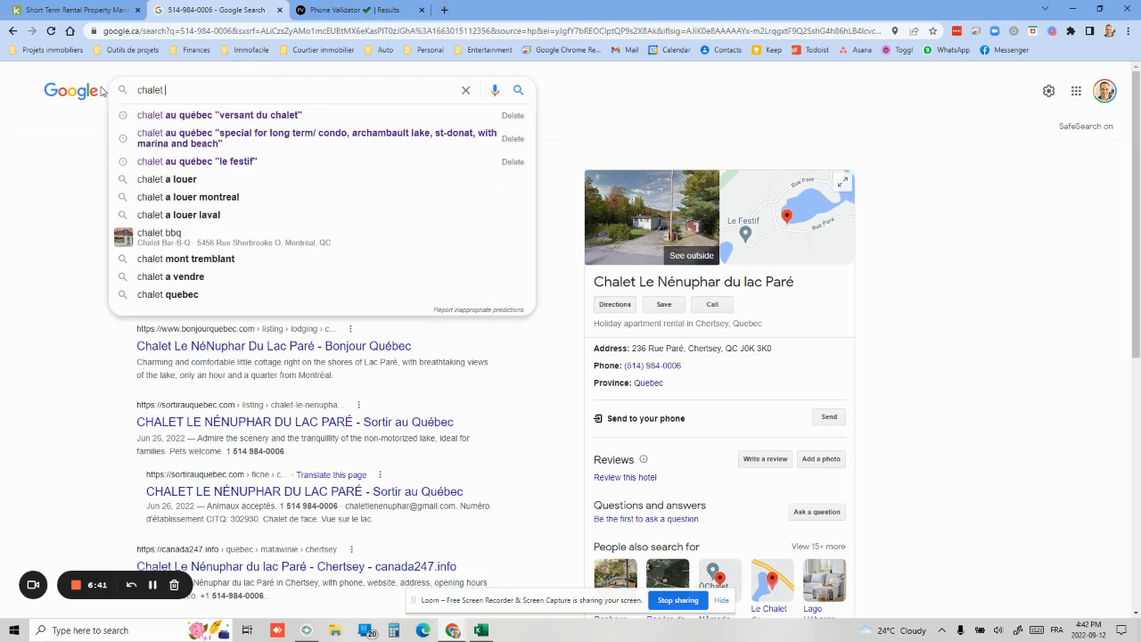
text(au québec "")
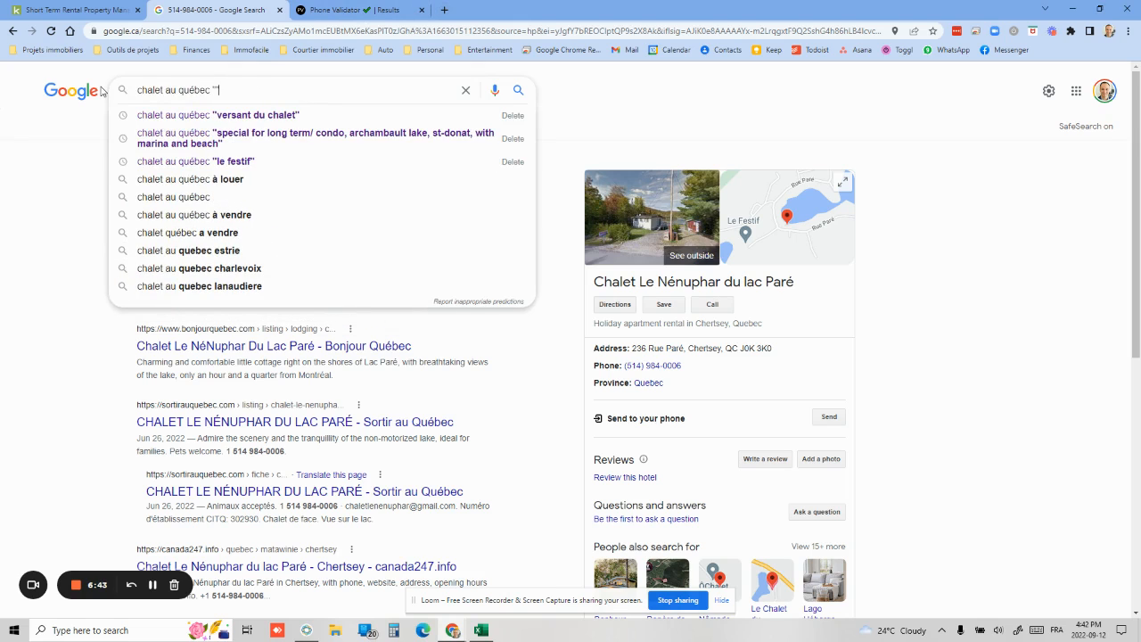
key(ctrl+v)
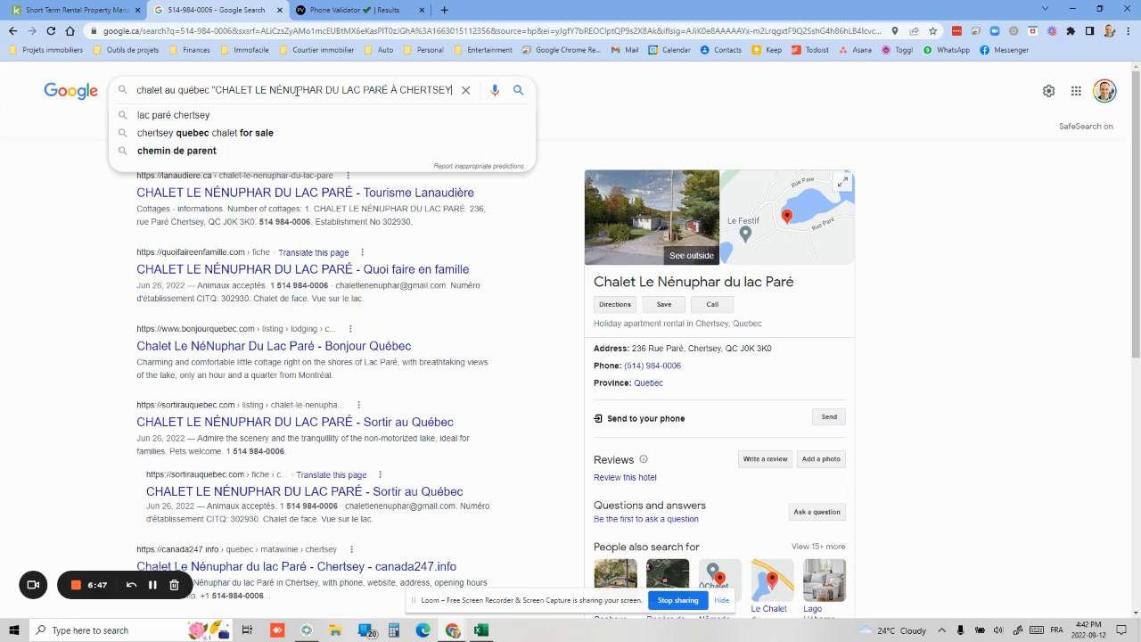
key(End)
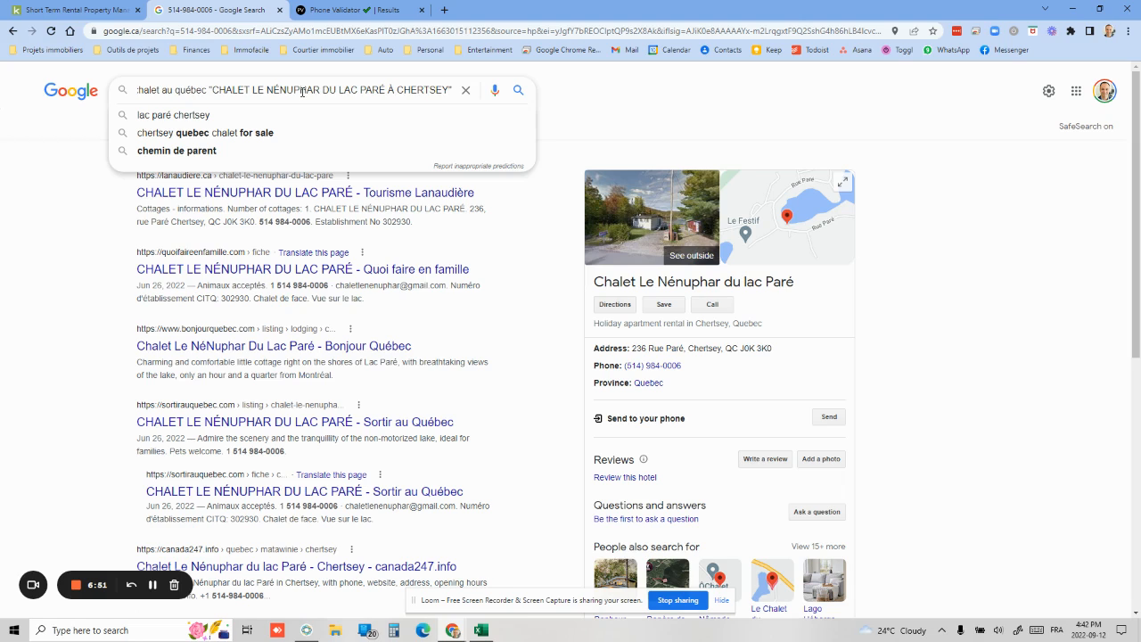
key(Return)
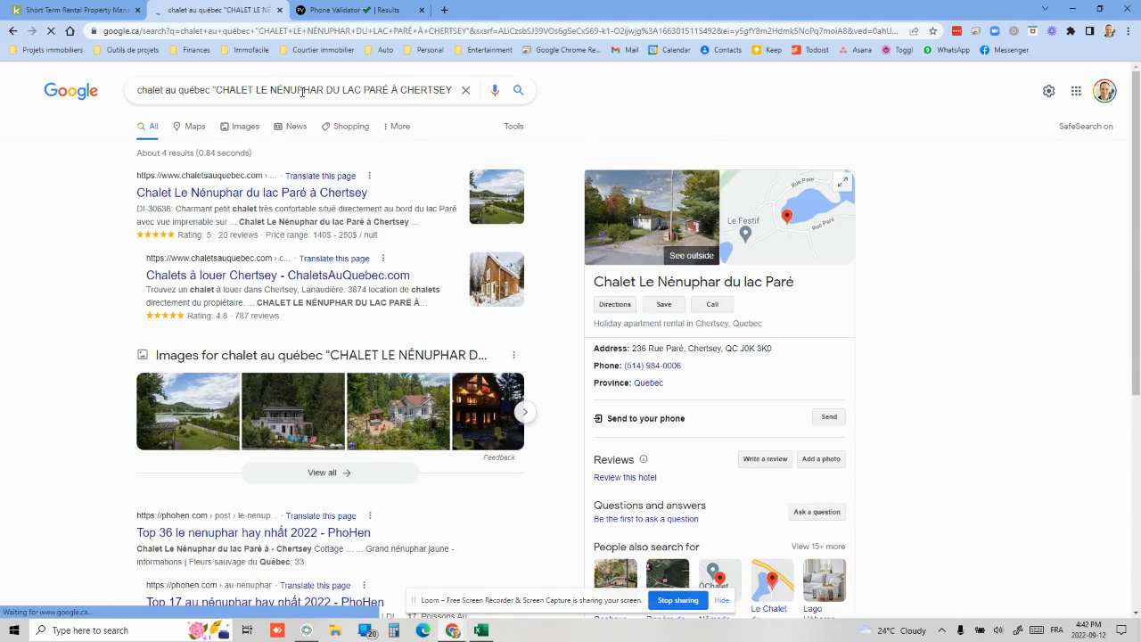
click(202, 196)
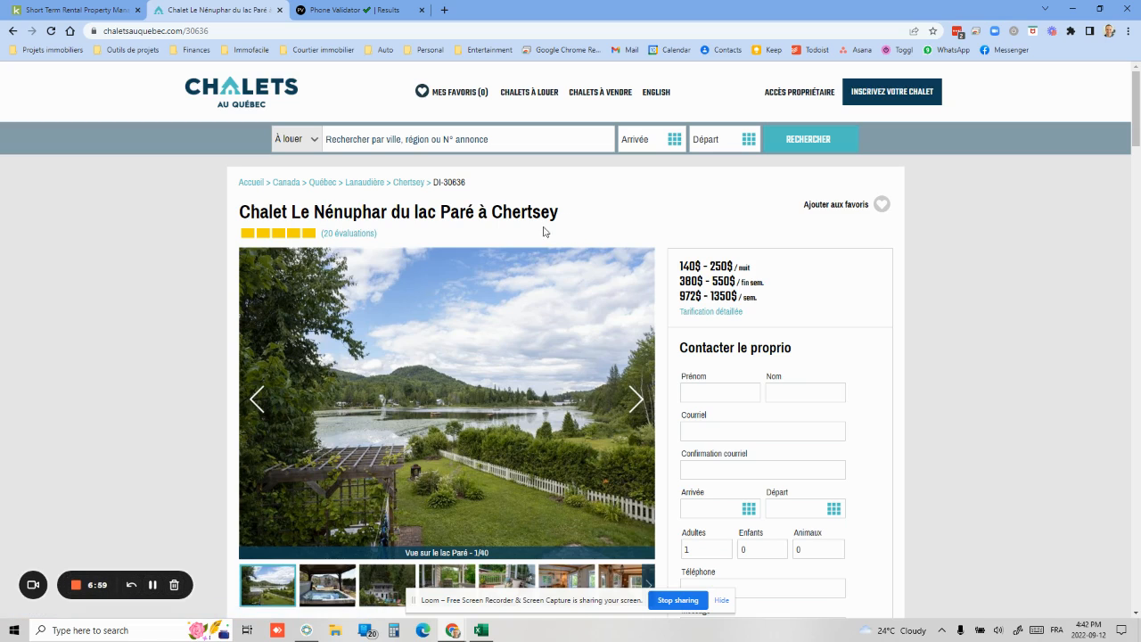
Copy the listing's web address and return to the Close CRM lead
scroll(163, 244, down, 1)
scroll(163, 244, down, 4)
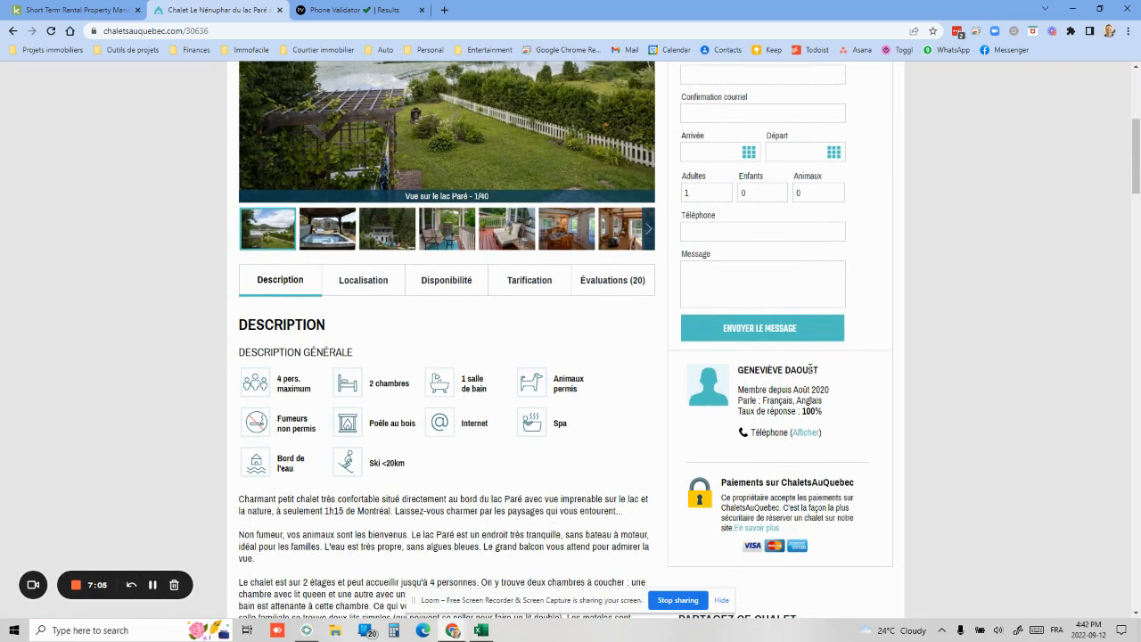
scroll(848, 388, up, 4)
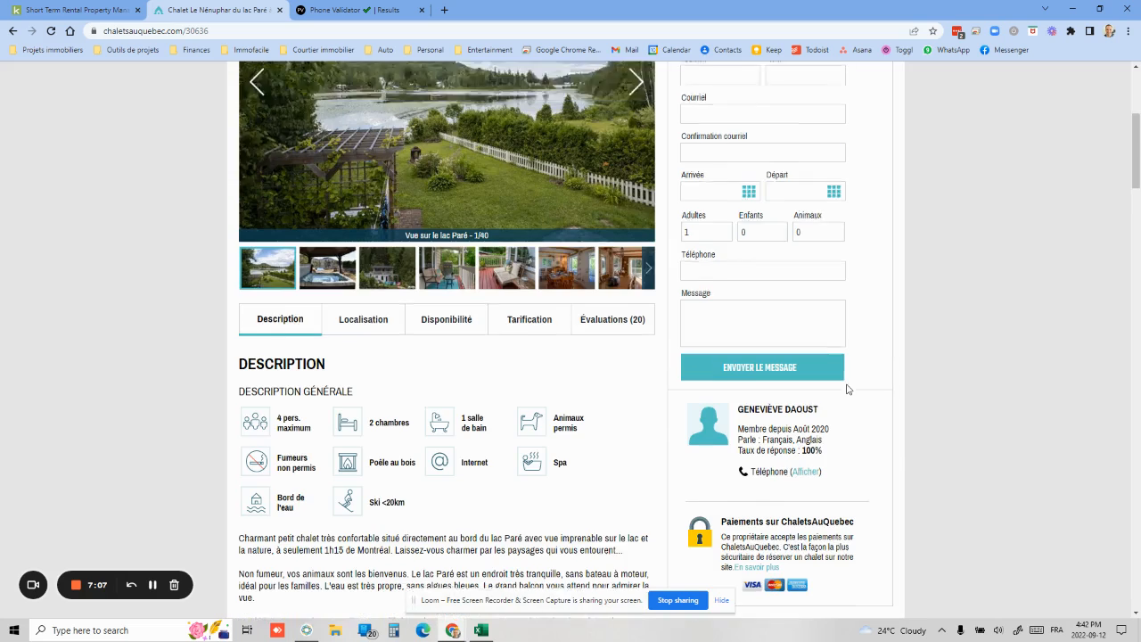
click(196, 31)
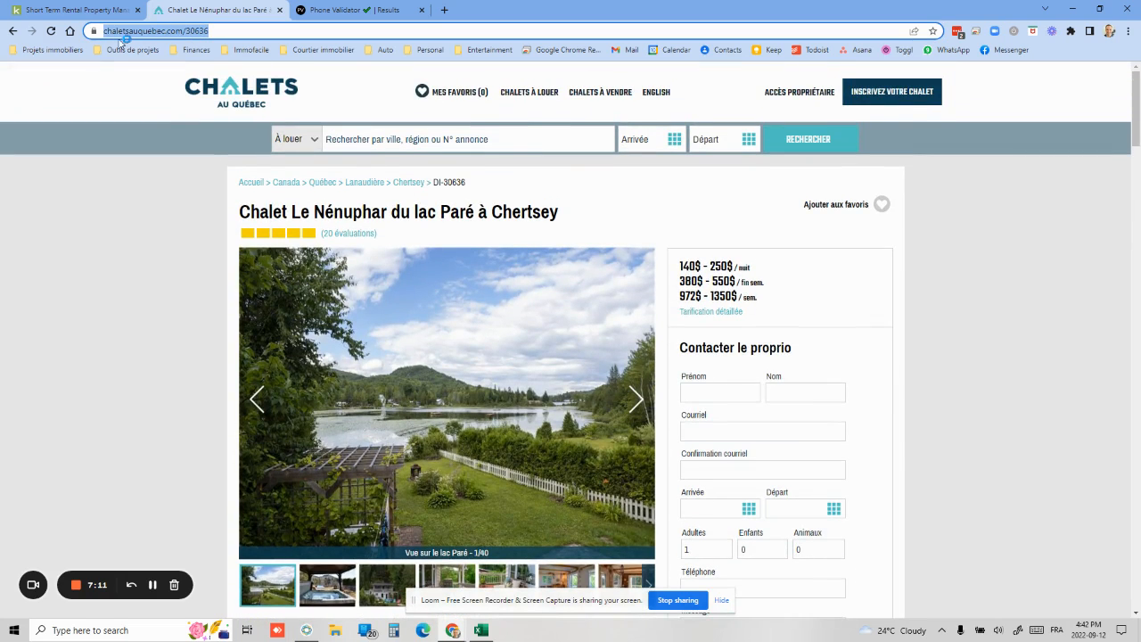
click(305, 630)
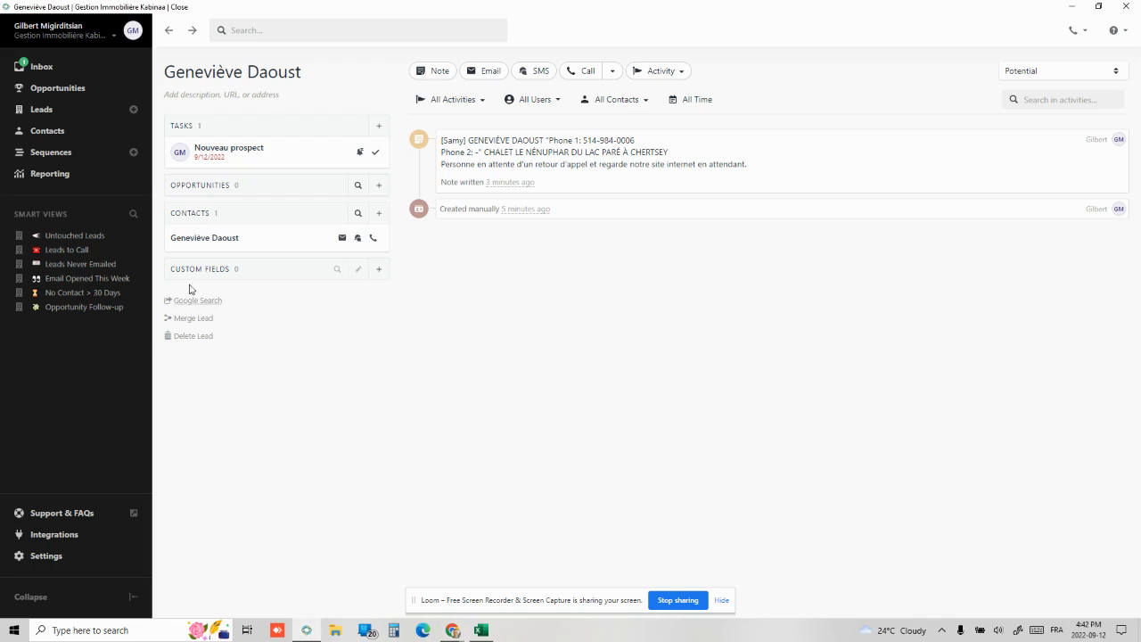
click(225, 95)
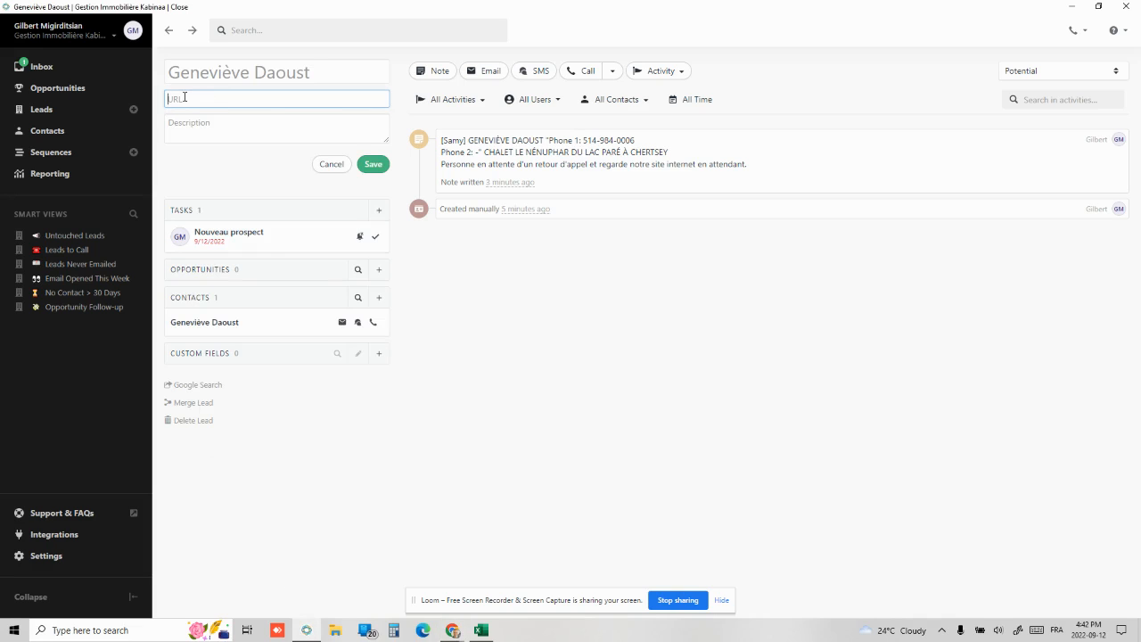
key(ctrl+v)
click(202, 123)
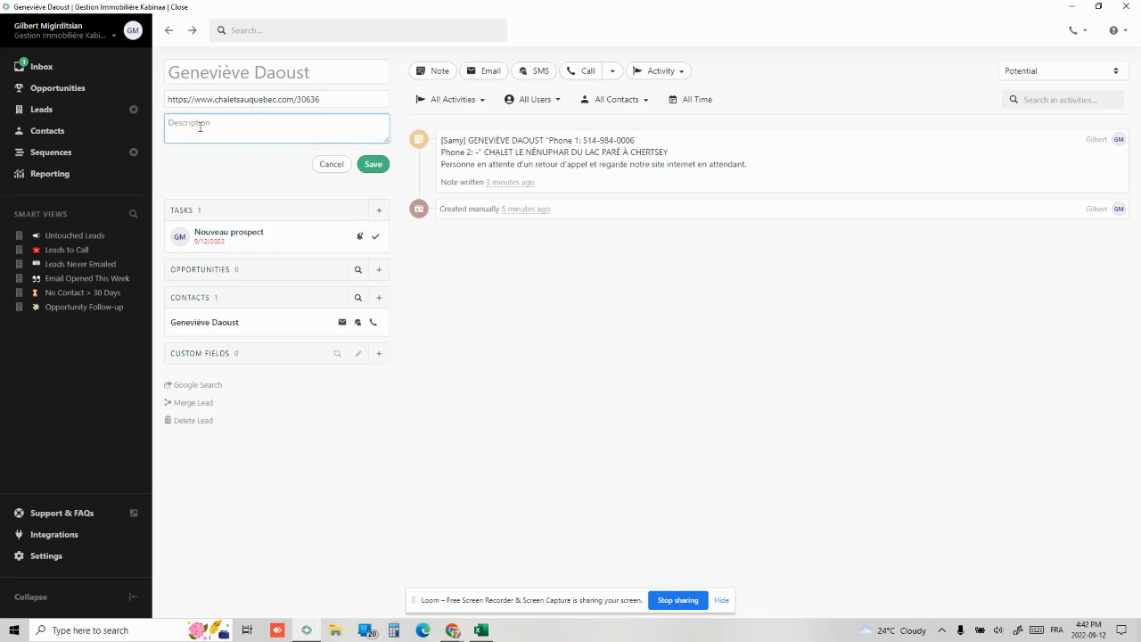
key(alt+Tab)
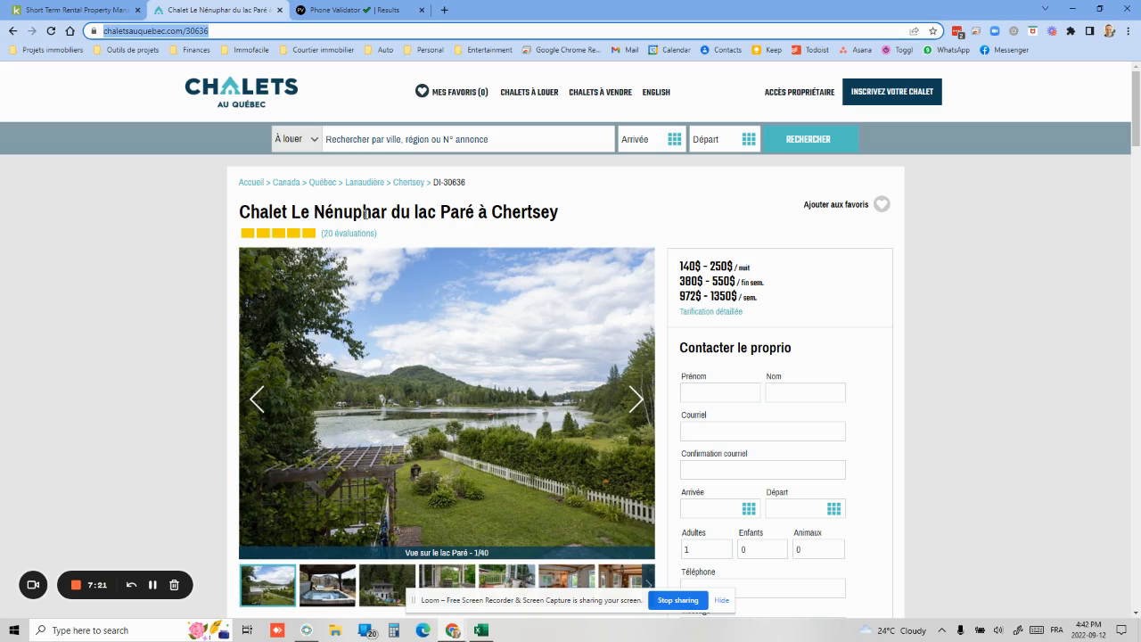
double_click(366, 214)
click(366, 219)
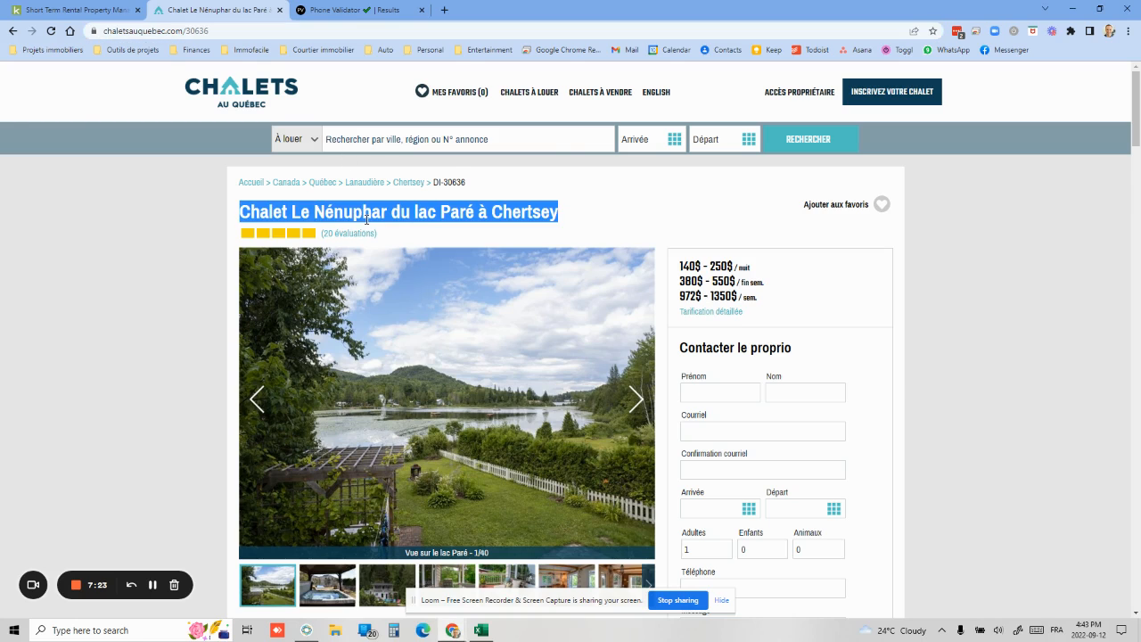
key(alt+Tab)
key(ctrl+v)
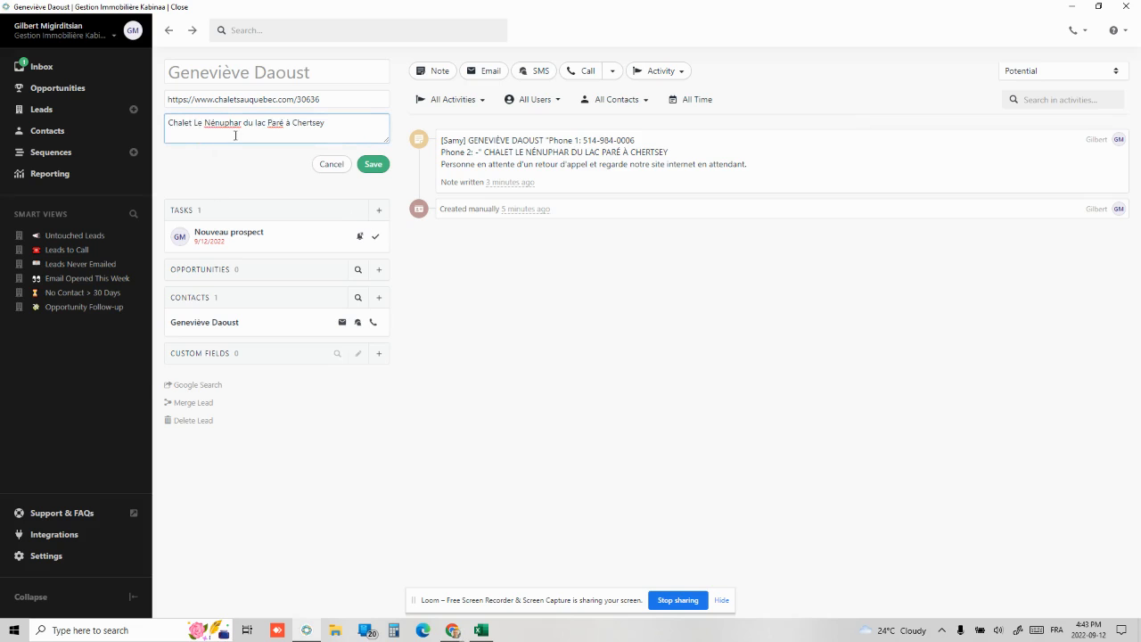
key(alt+Tab)
Scroll to the listing's Localisation section and select the Région : Lanaudière and Ville : Chertsey lines
scroll(428, 325, down, 5)
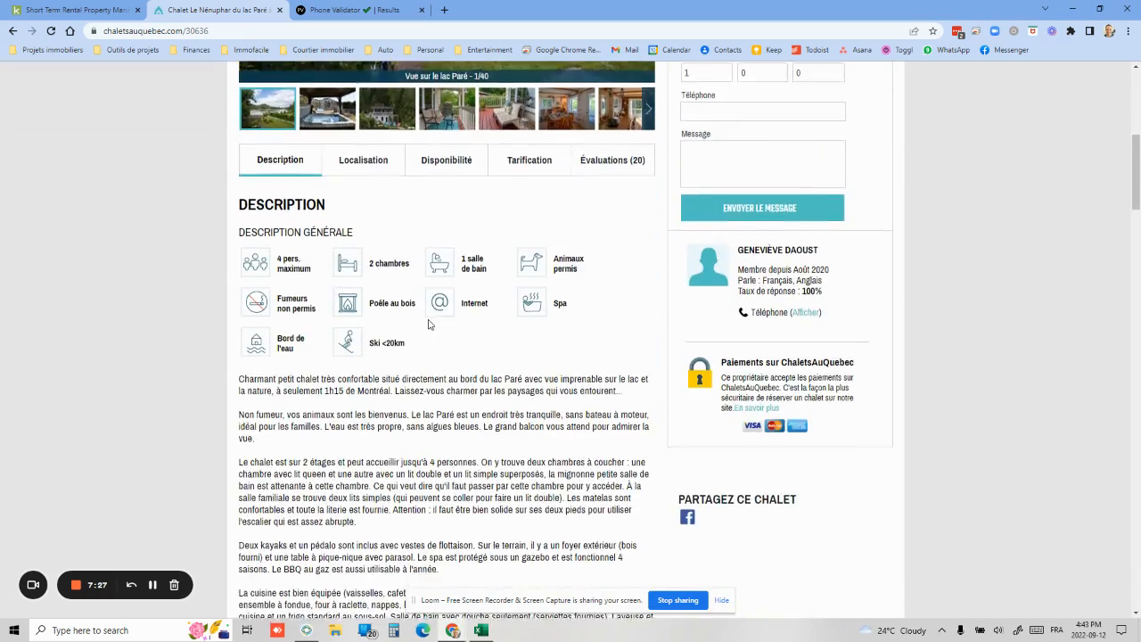
scroll(428, 325, down, 10)
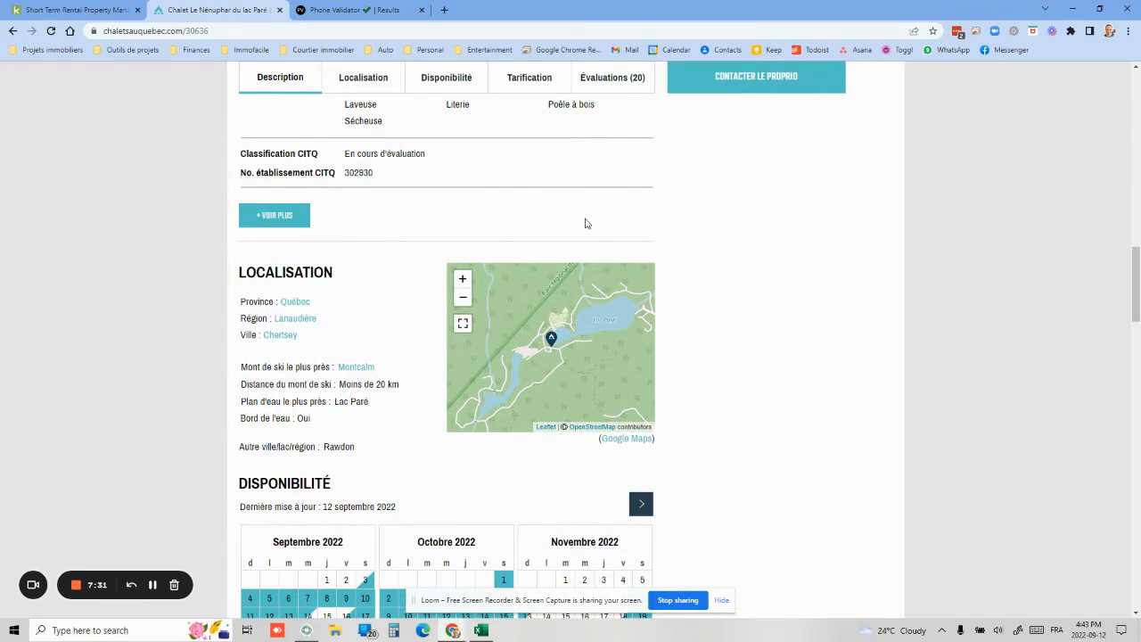
drag(302, 341, 242, 318)
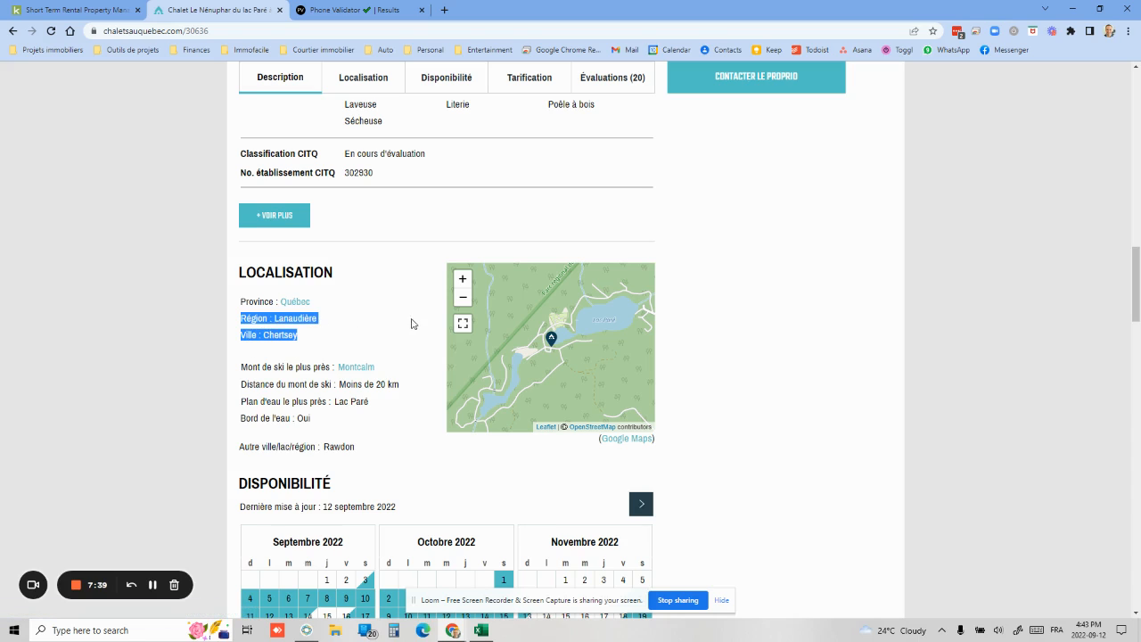
Add Région : Lanaudière and Ville : Chertsey to the lead description and save
key(ctrl+c)
key(alt+Tab)
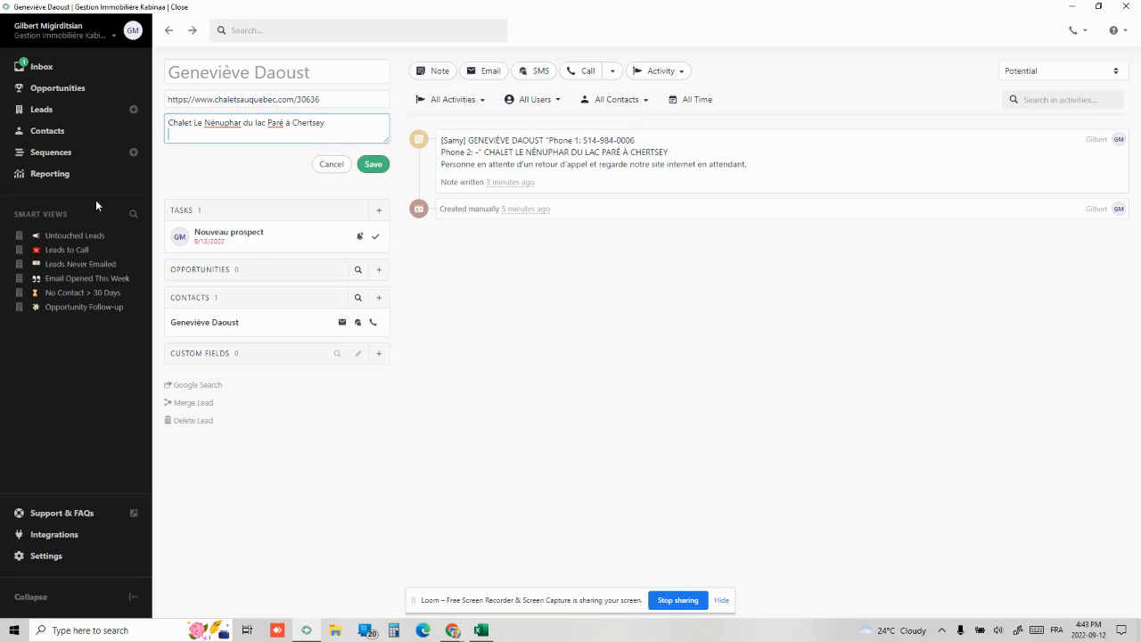
key(Return)
key(ctrl+v)
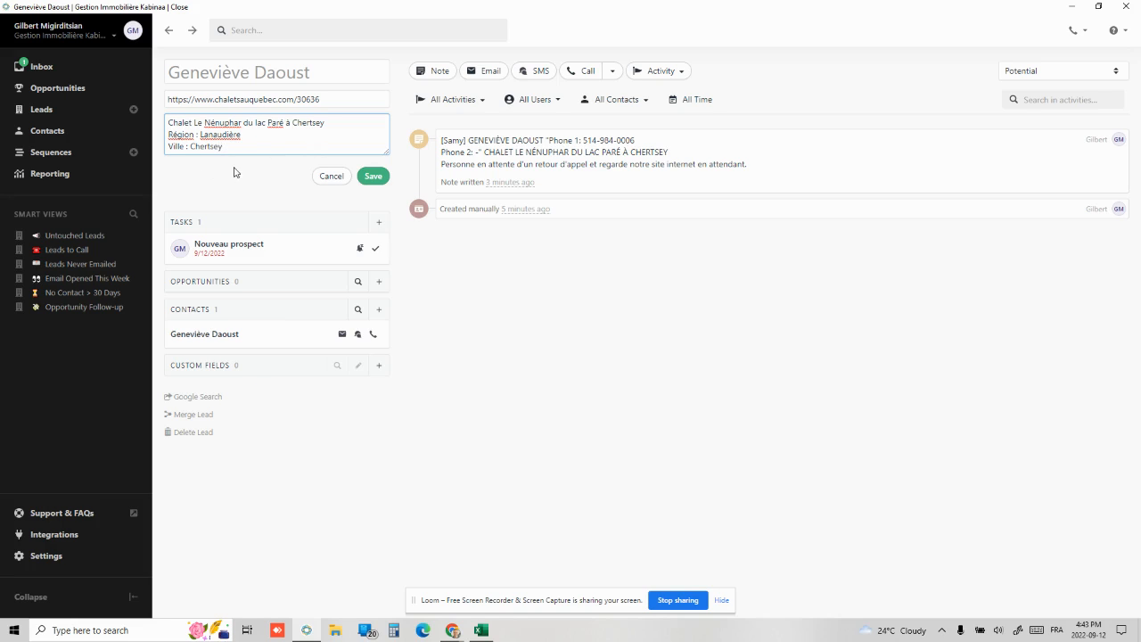
key(Return)
key(Return)
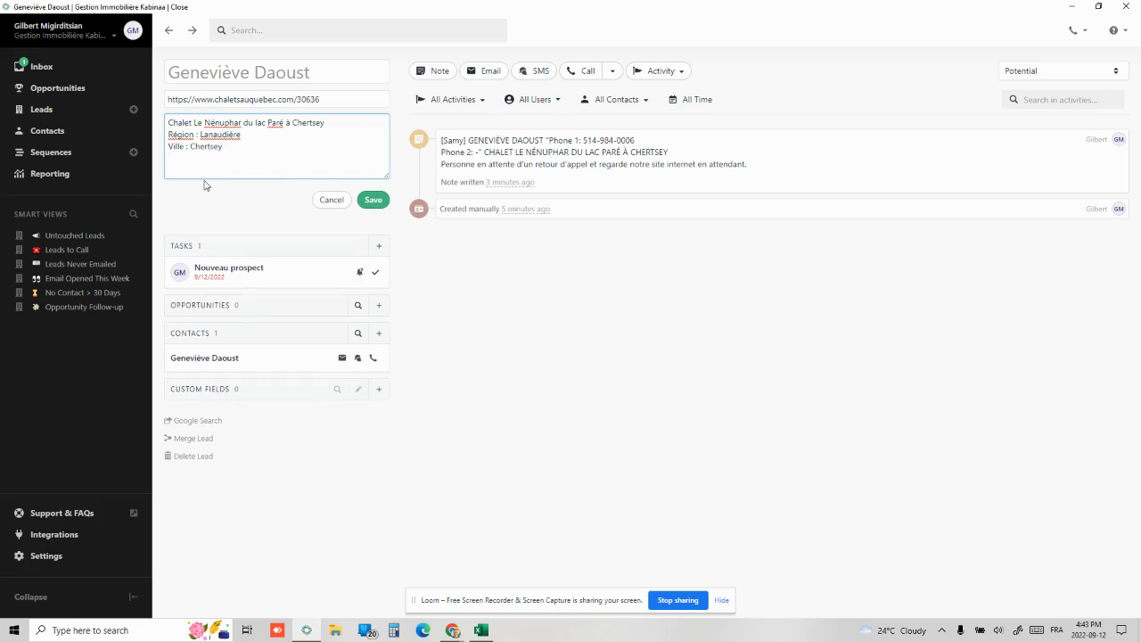
key(BackSpace)
key(BackSpace)
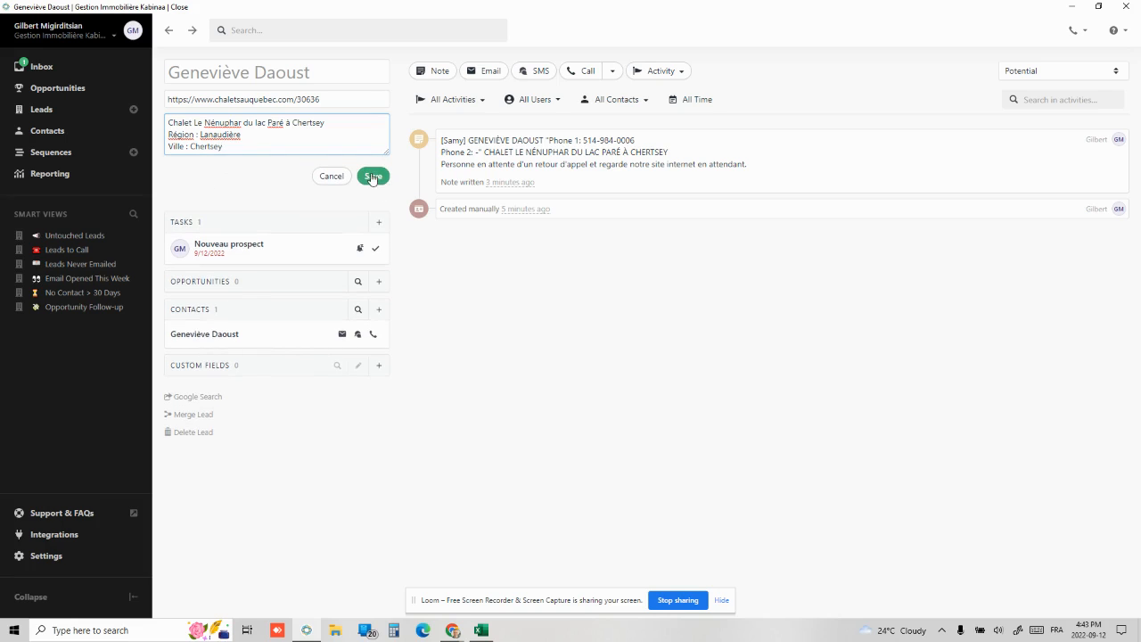
click(374, 176)
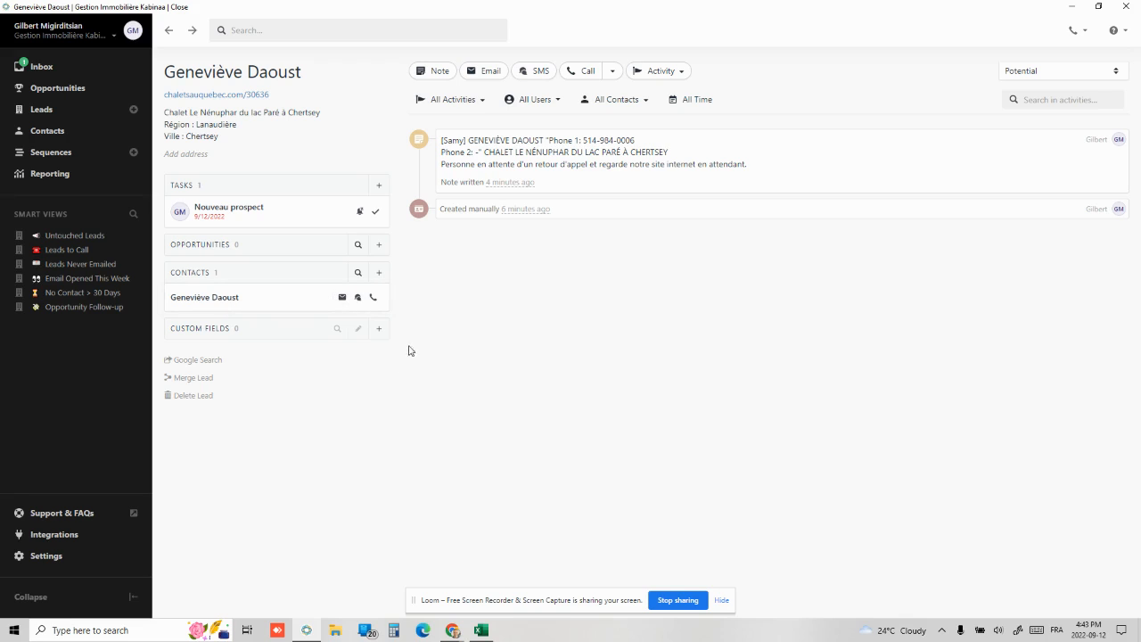
click(37, 69)
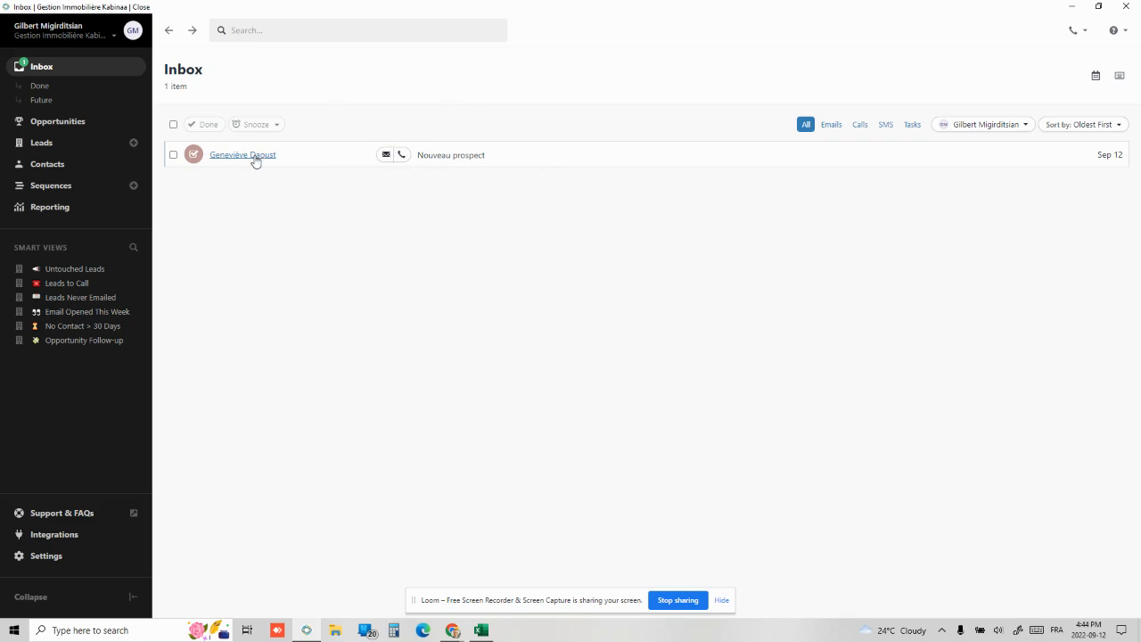
click(59, 70)
click(237, 156)
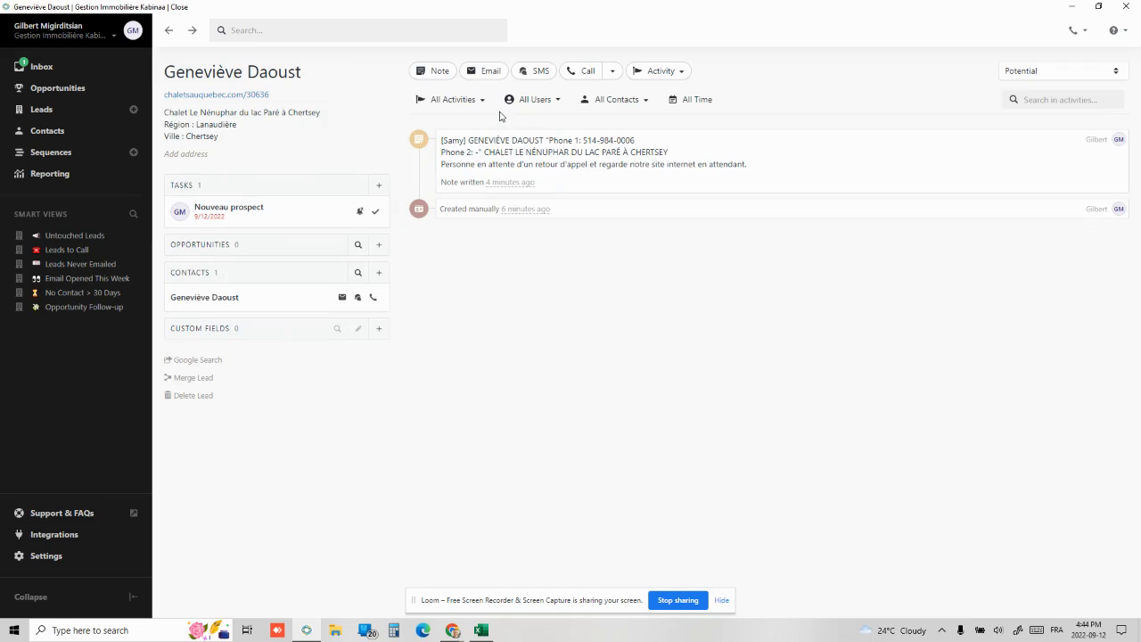
Draft a French SMS greeting the owner and proposing a brief call about boosting her Chertsey chalet sales
click(535, 76)
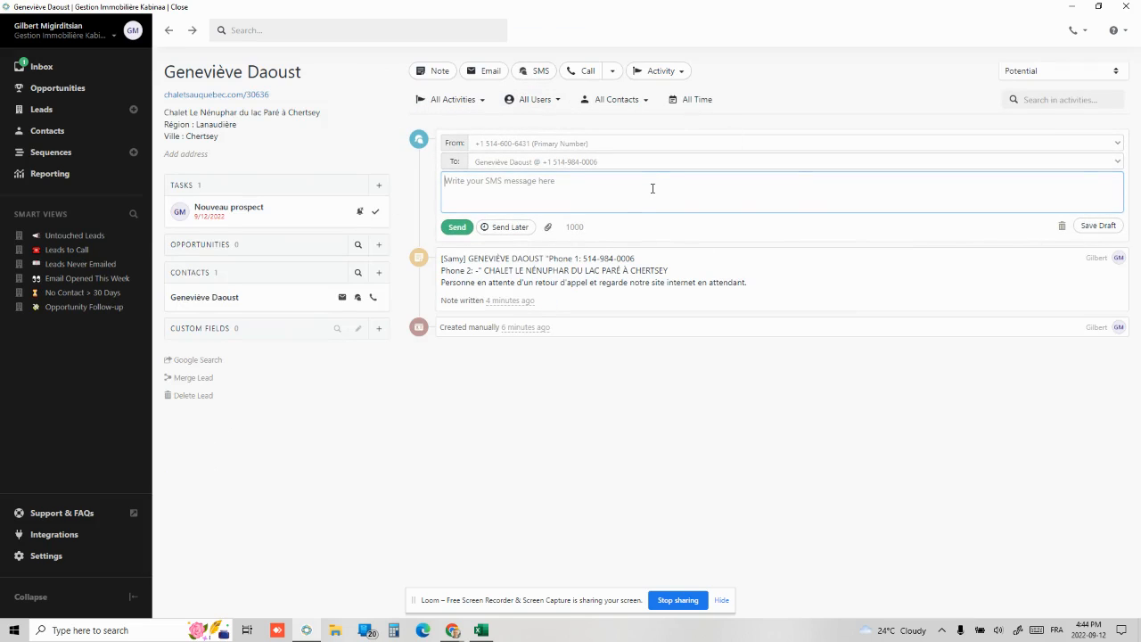
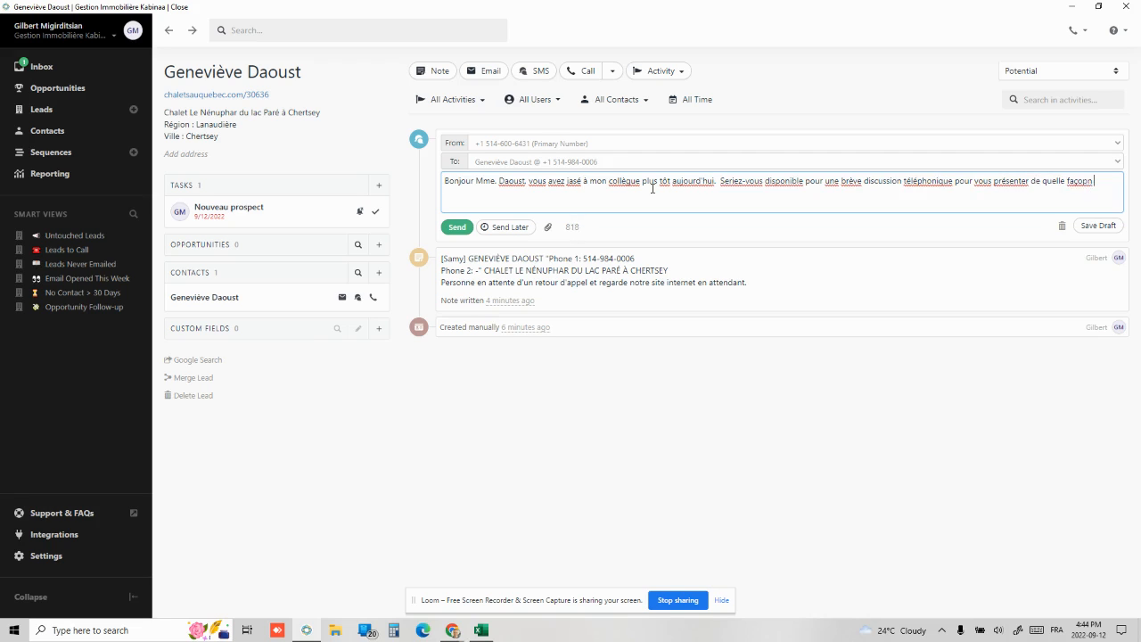
key(BackSpace)
key(BackSpace)
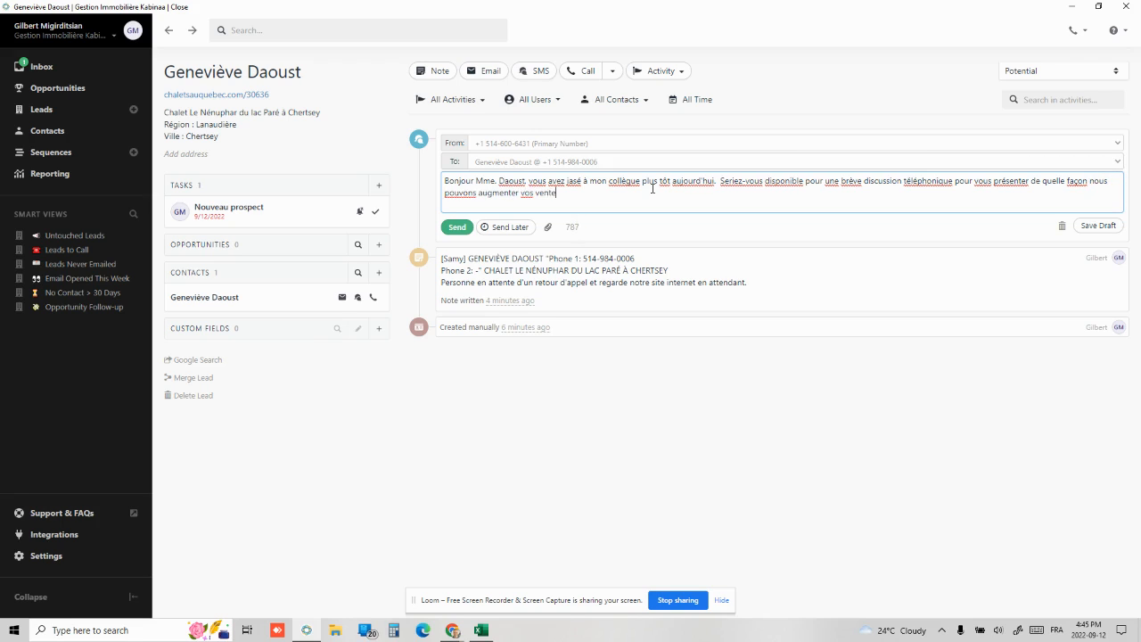
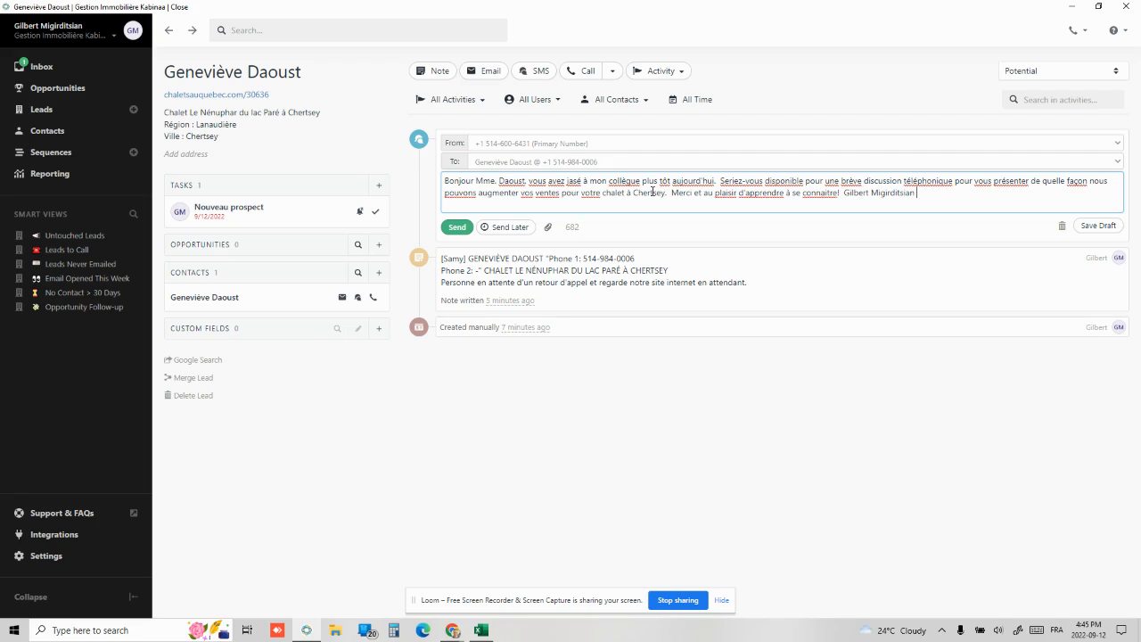
Insert 'cette semaine' into the SMS and send it to the chalet owner
text(cette semai)
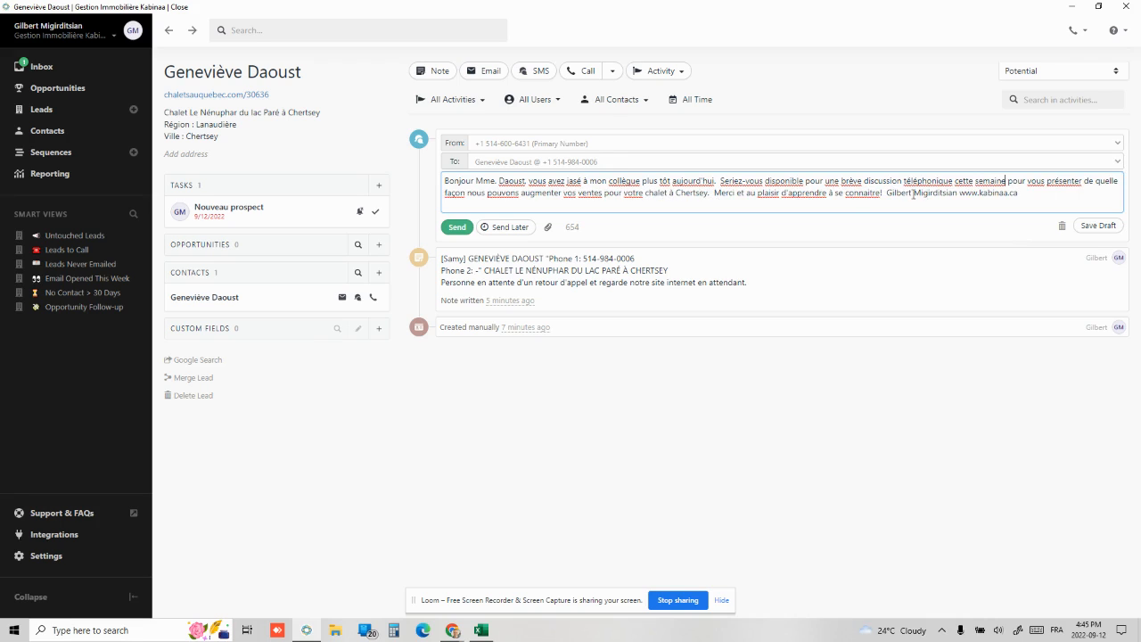
click(456, 228)
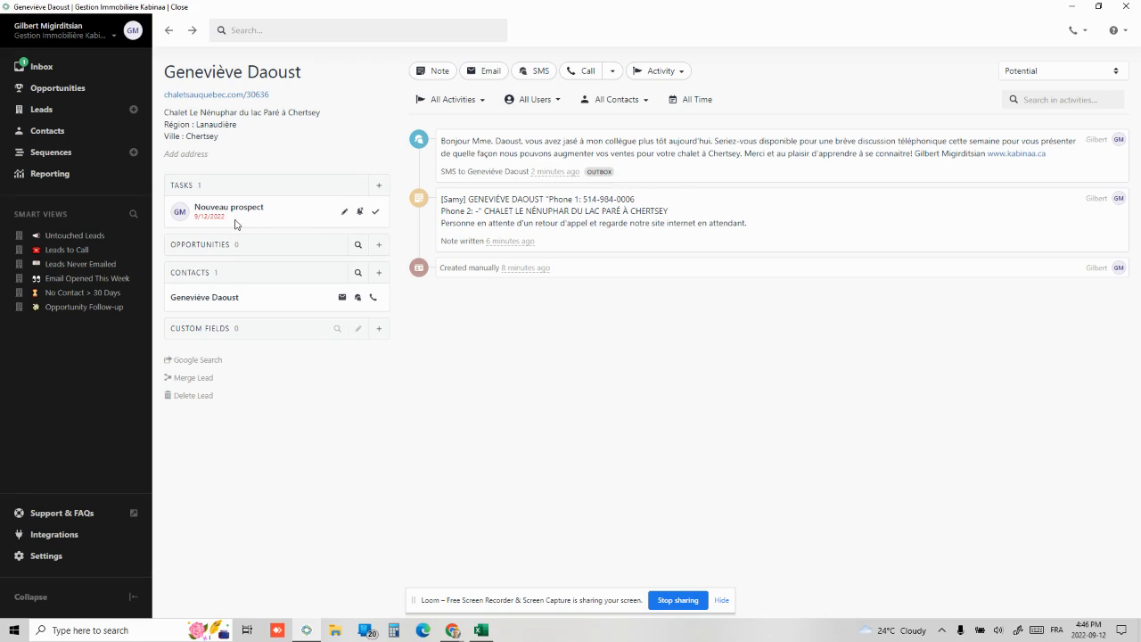
Mark Nouveau prospect done and add a 'Suivi post contact' task due 09/14/2022
click(375, 211)
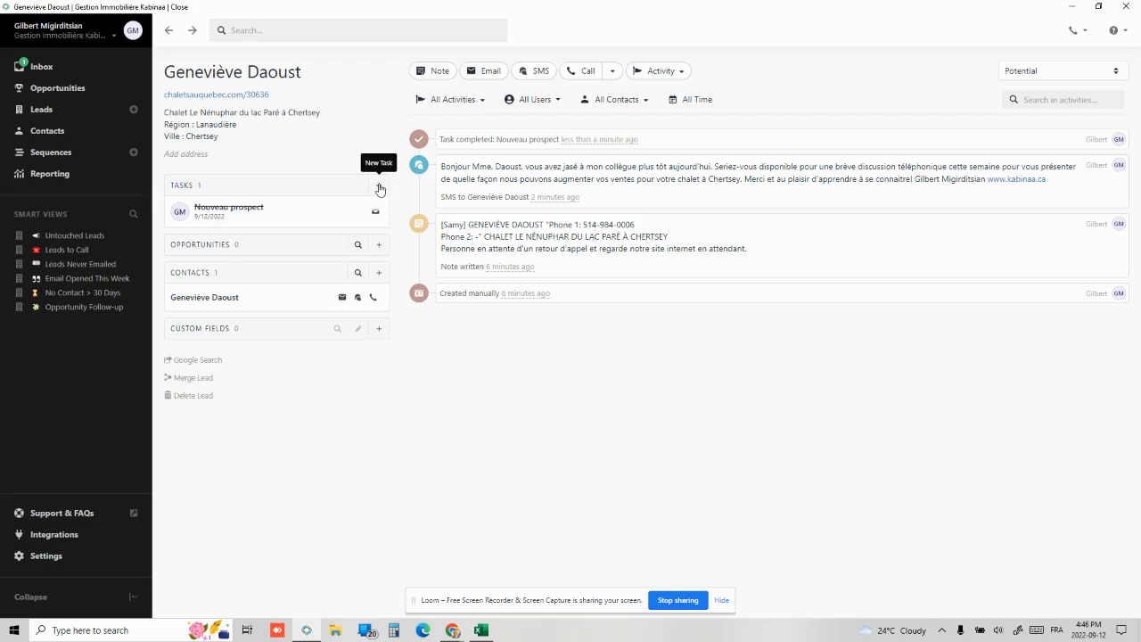
click(380, 189)
text(Suivi post contact)
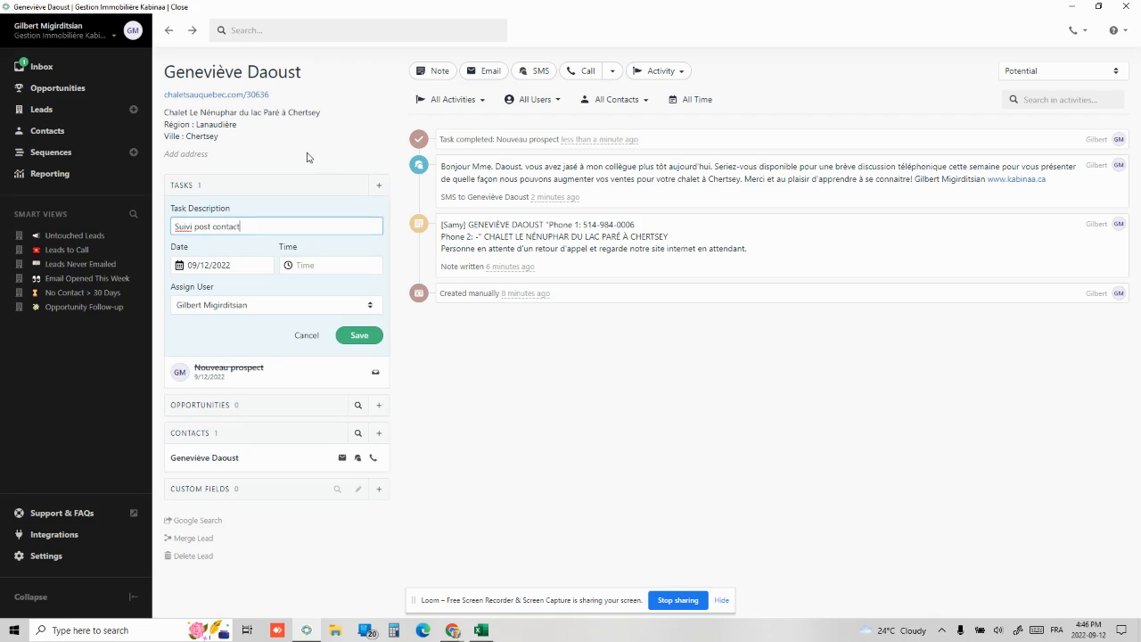
click(230, 267)
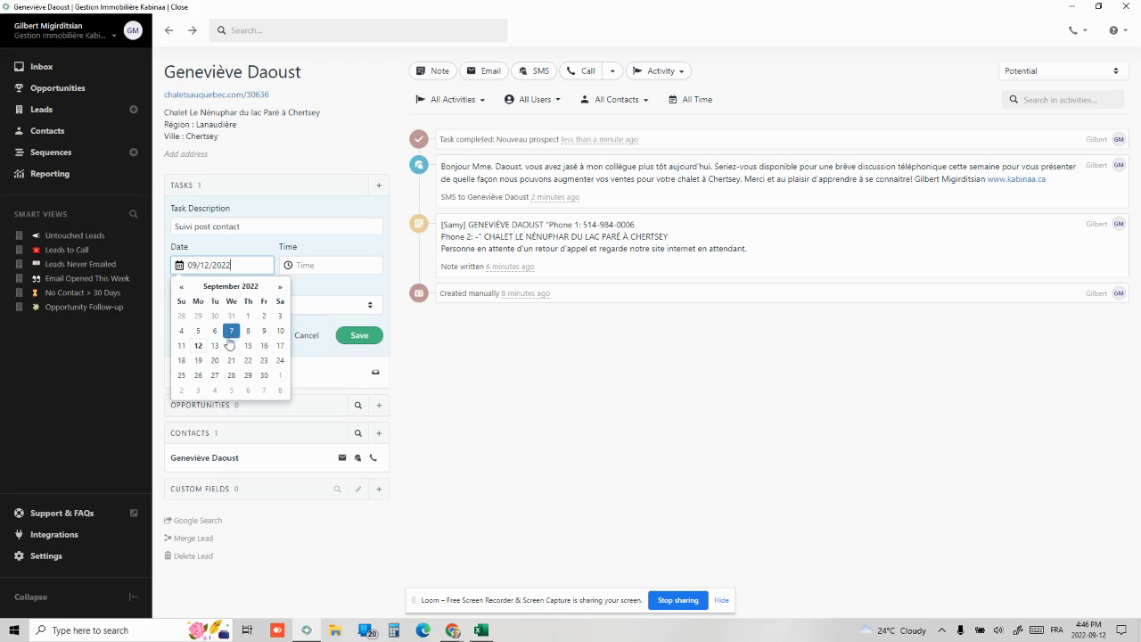
click(228, 347)
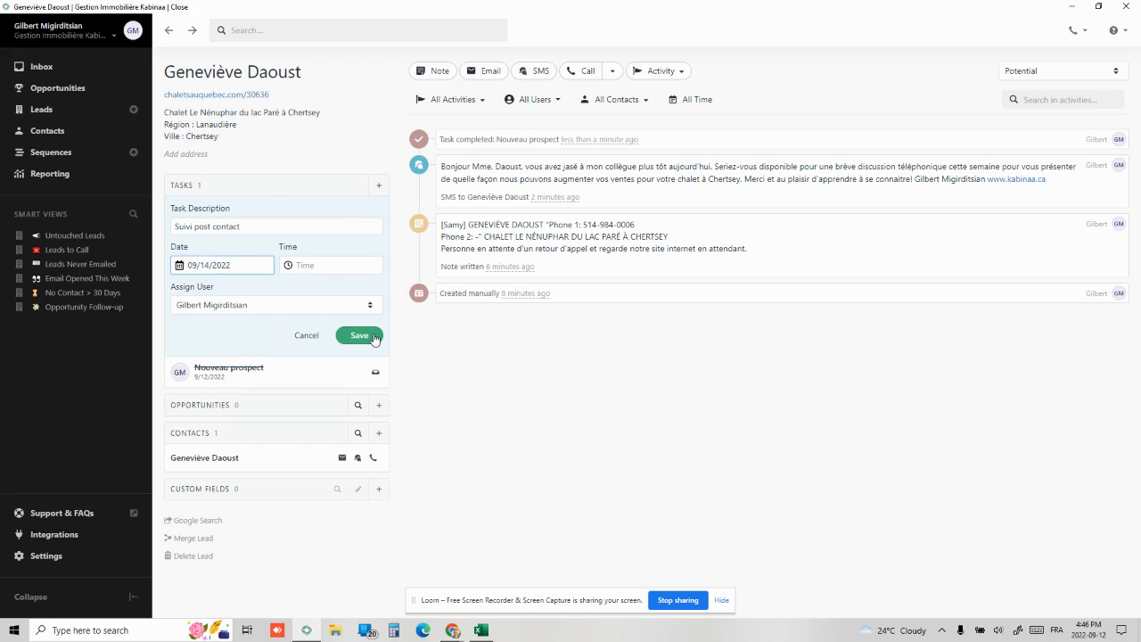
click(374, 337)
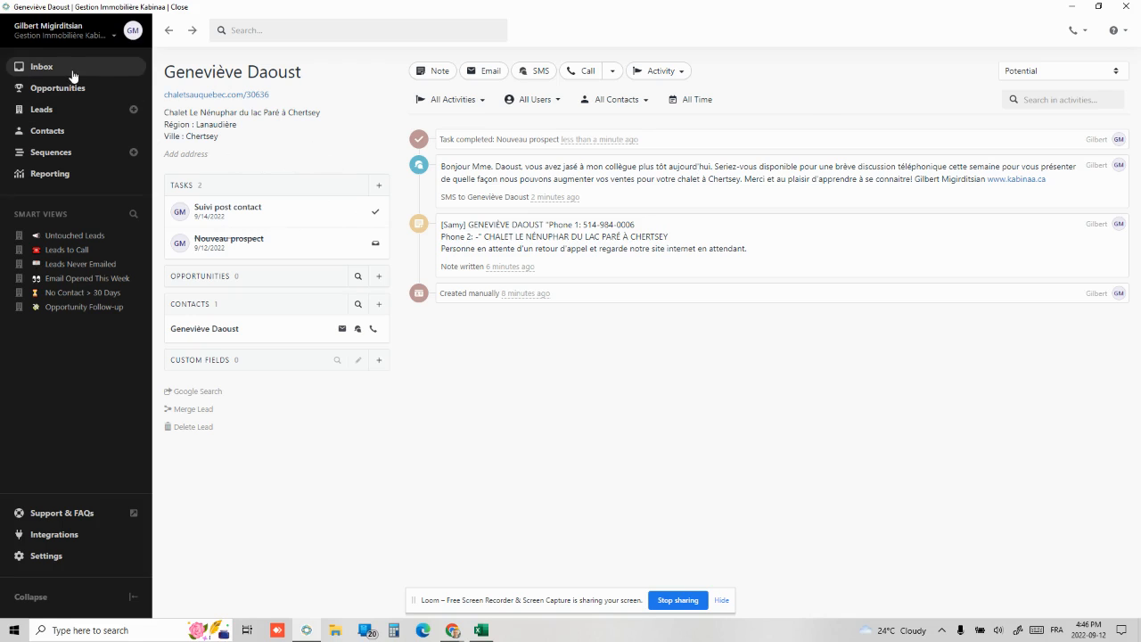
Review the Inbox's Future list of 19 scheduled tasks, then return to the empty Inbox
click(73, 77)
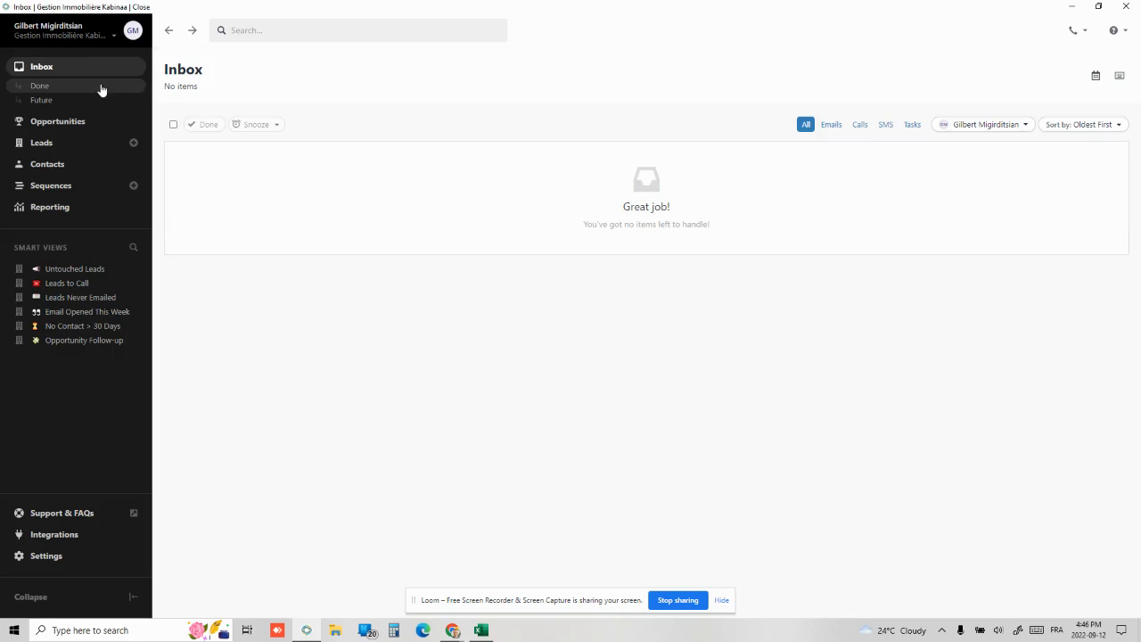
click(42, 100)
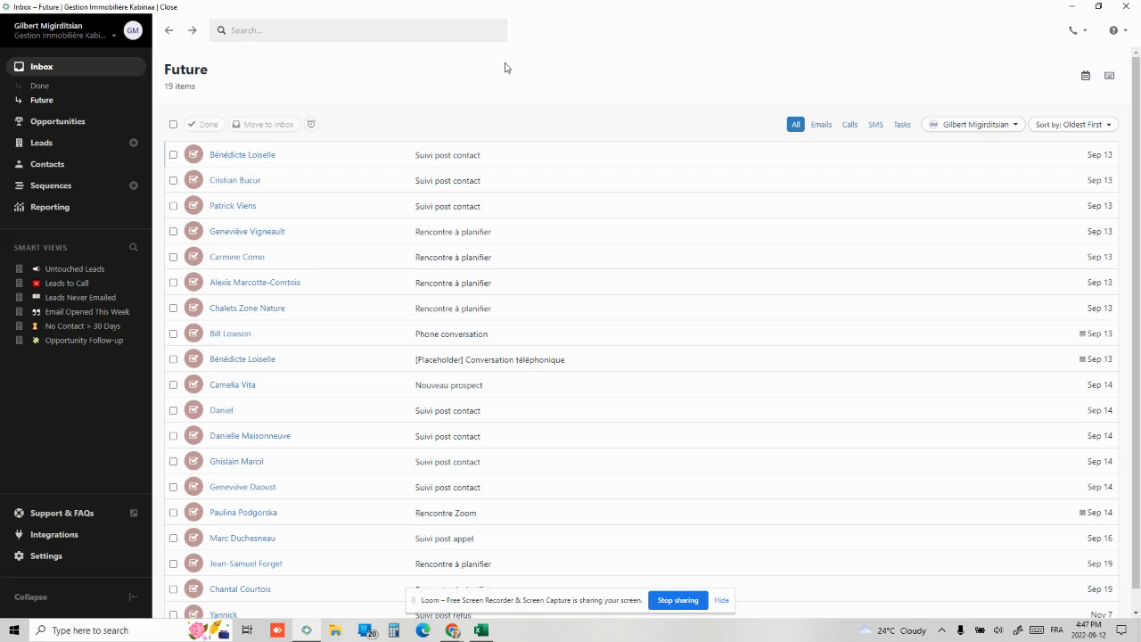
click(39, 68)
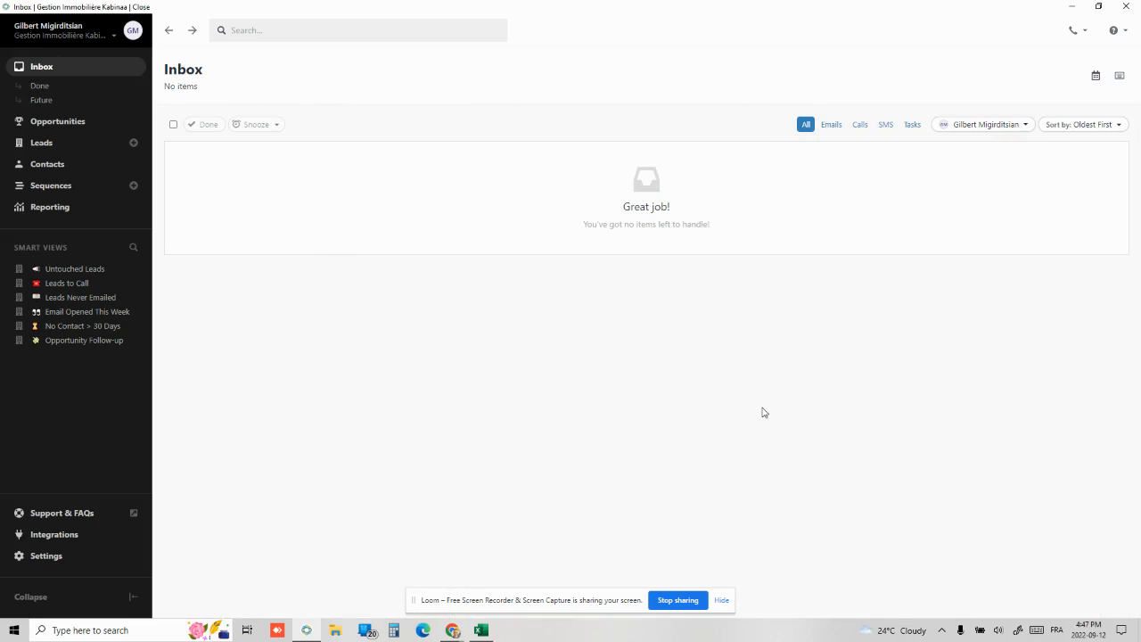
click(449, 632)
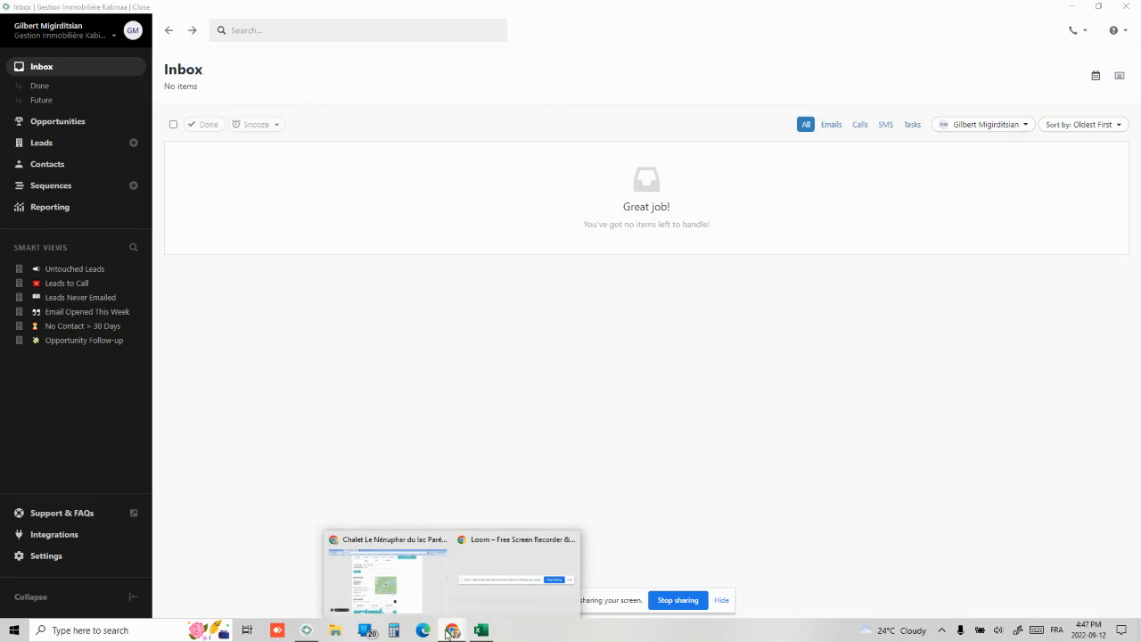
Bring back the Chalet Le Nénuphar listing window and scroll up to its description and amenities
click(397, 581)
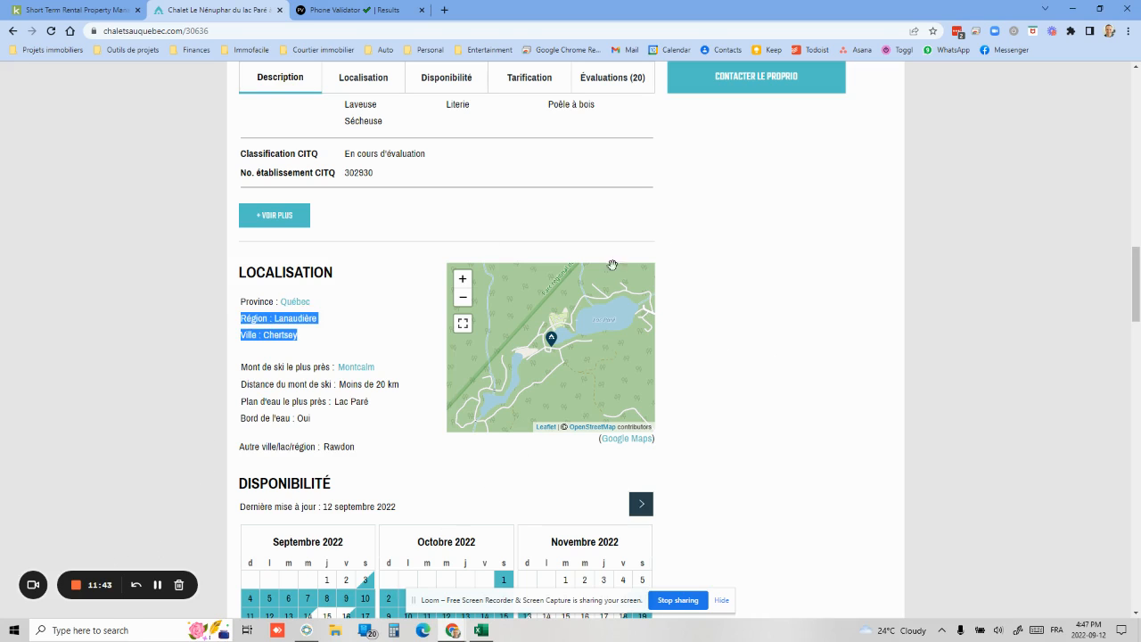
scroll(389, 302, up, 2)
scroll(425, 327, up, 4)
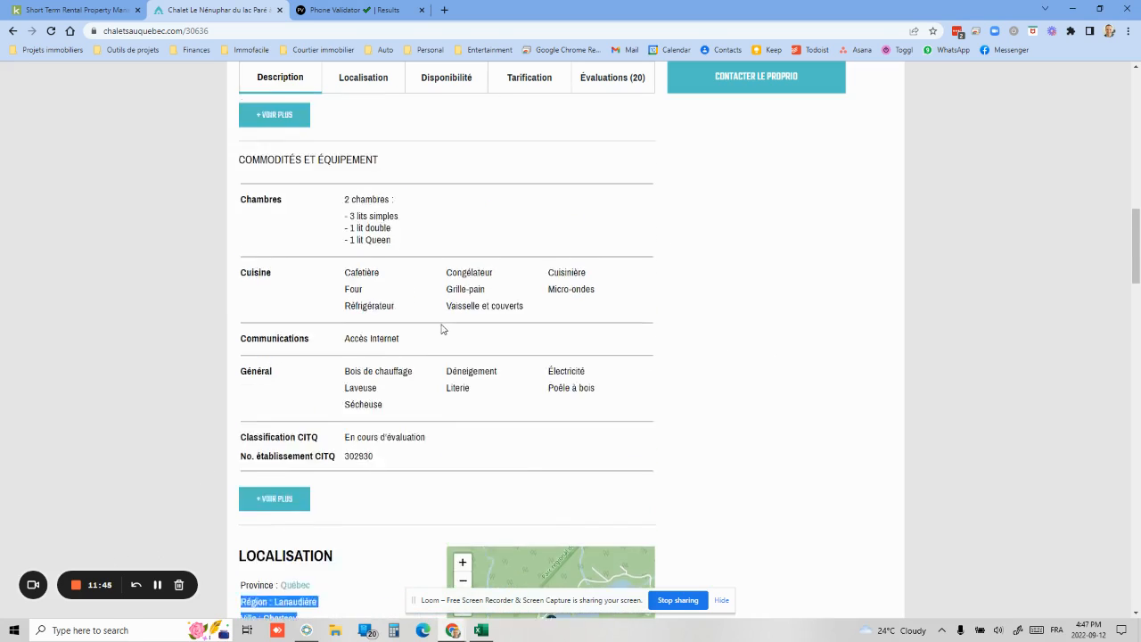
scroll(451, 307, up, 1)
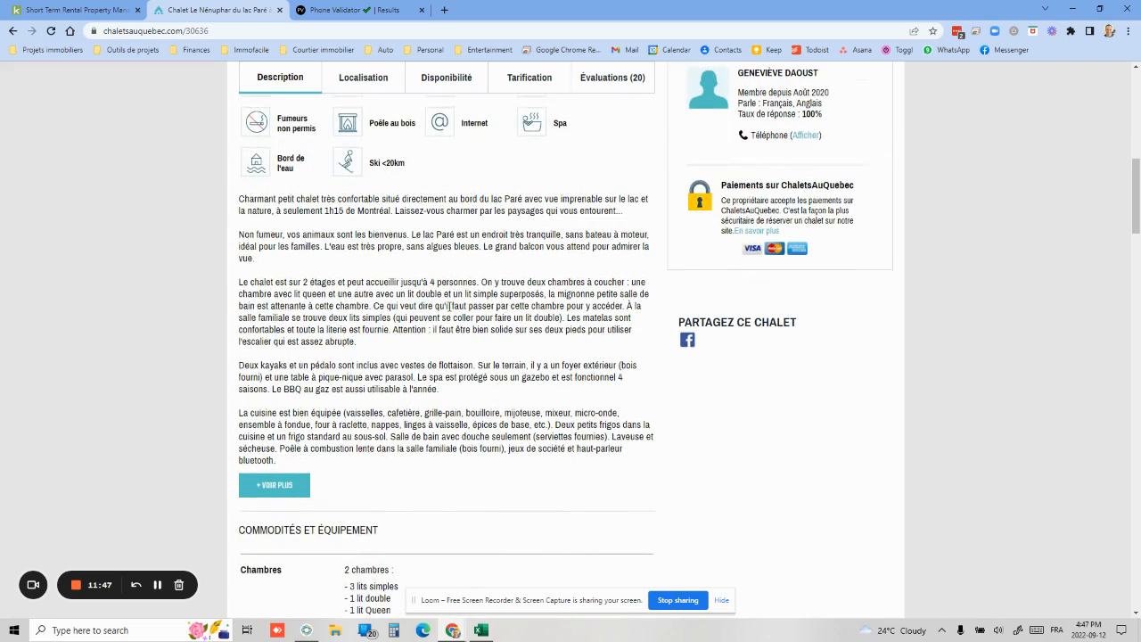